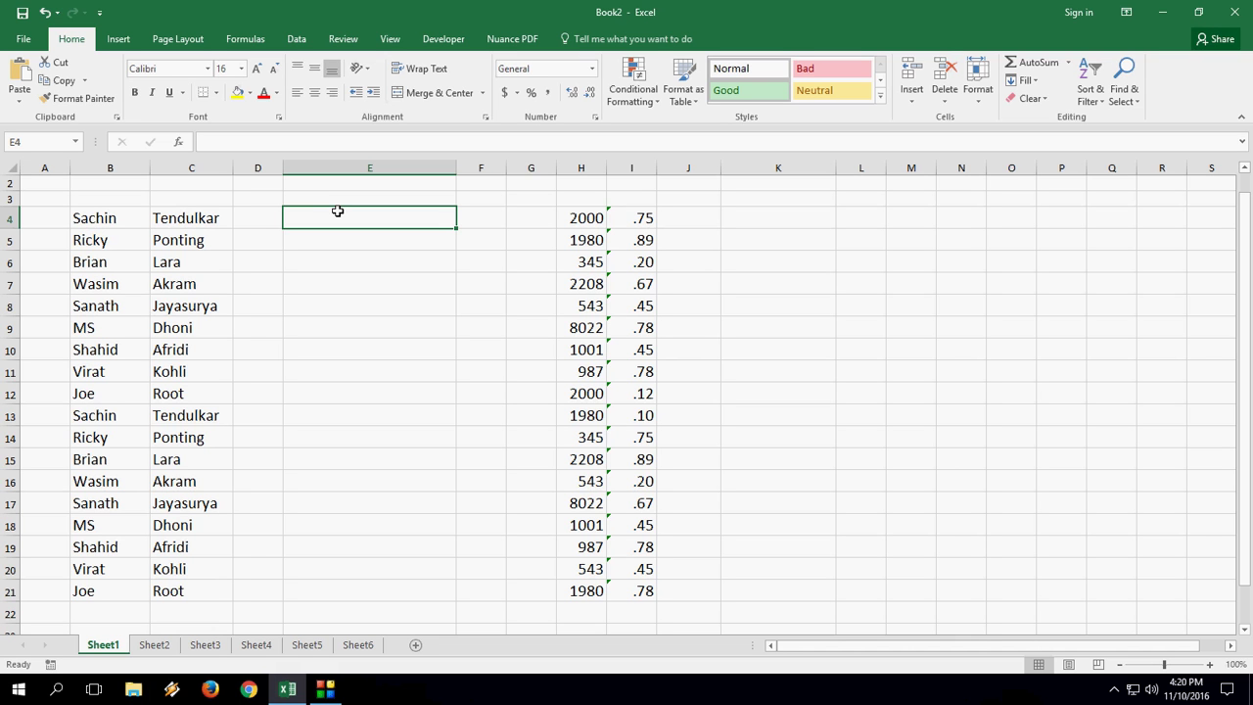
# Review the first names in B4 and B5, then select cell E4.
pyautogui.click(113, 224)
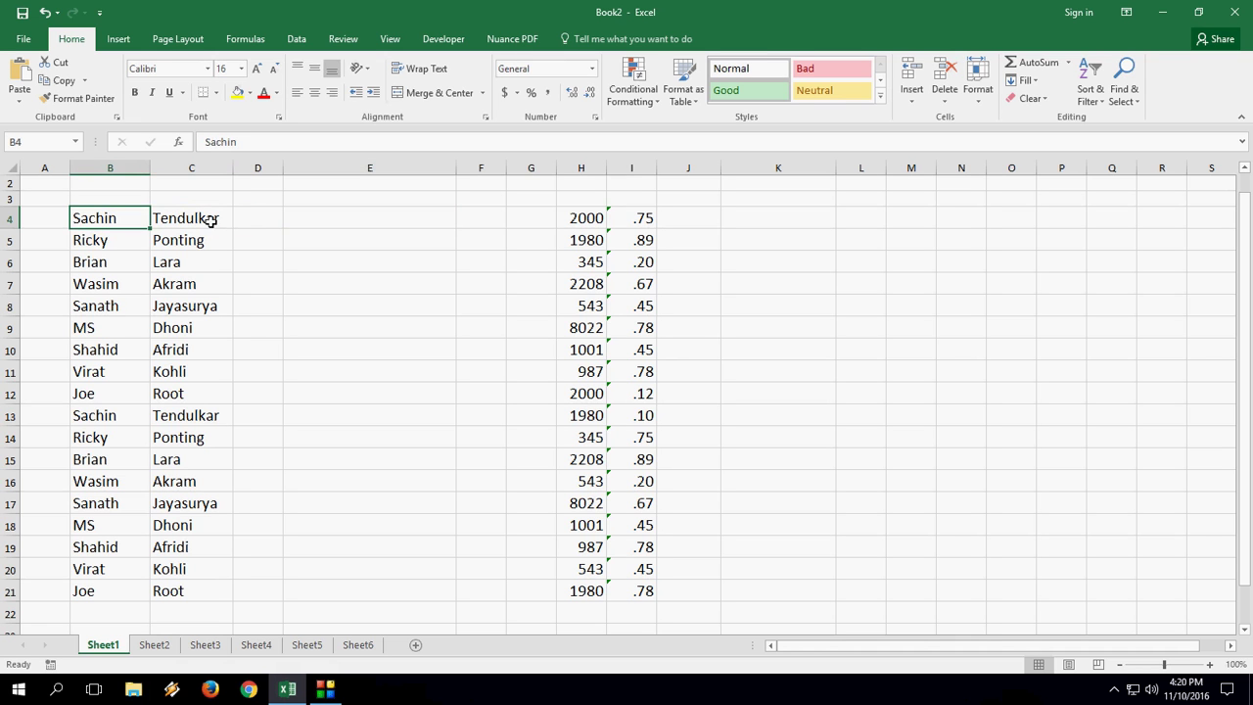
pyautogui.click(102, 244)
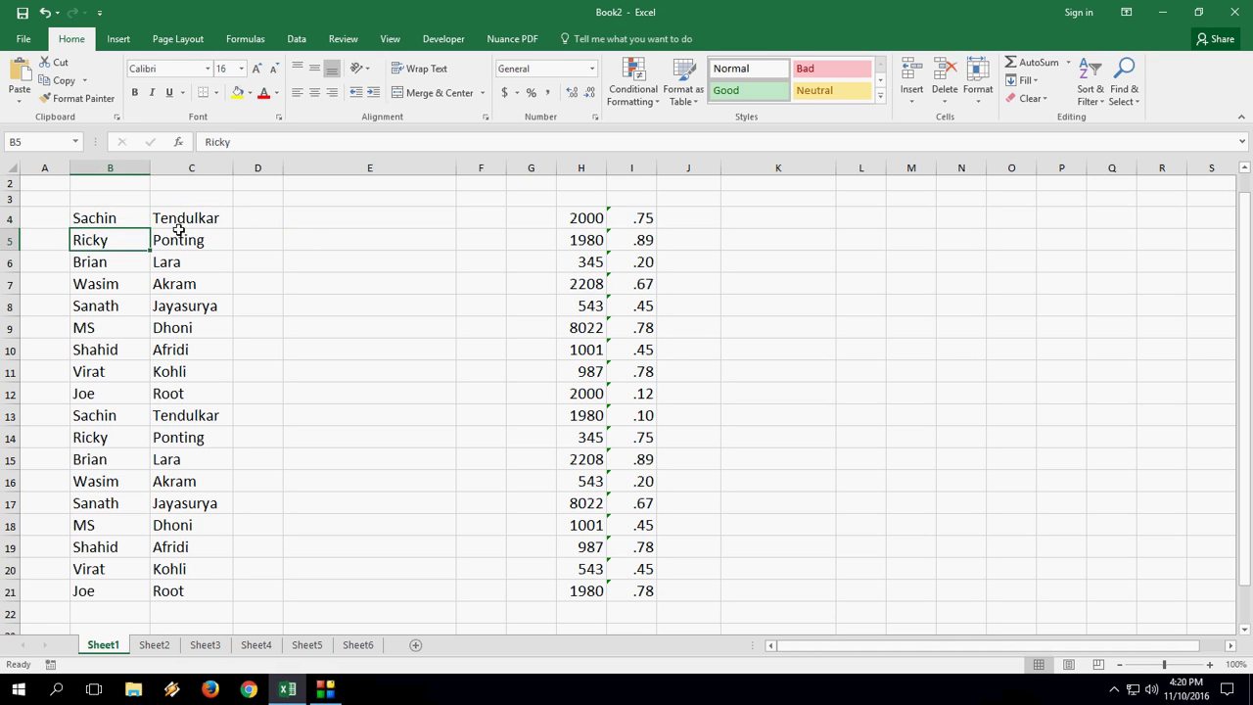
pyautogui.click(307, 237)
pyautogui.click(320, 220)
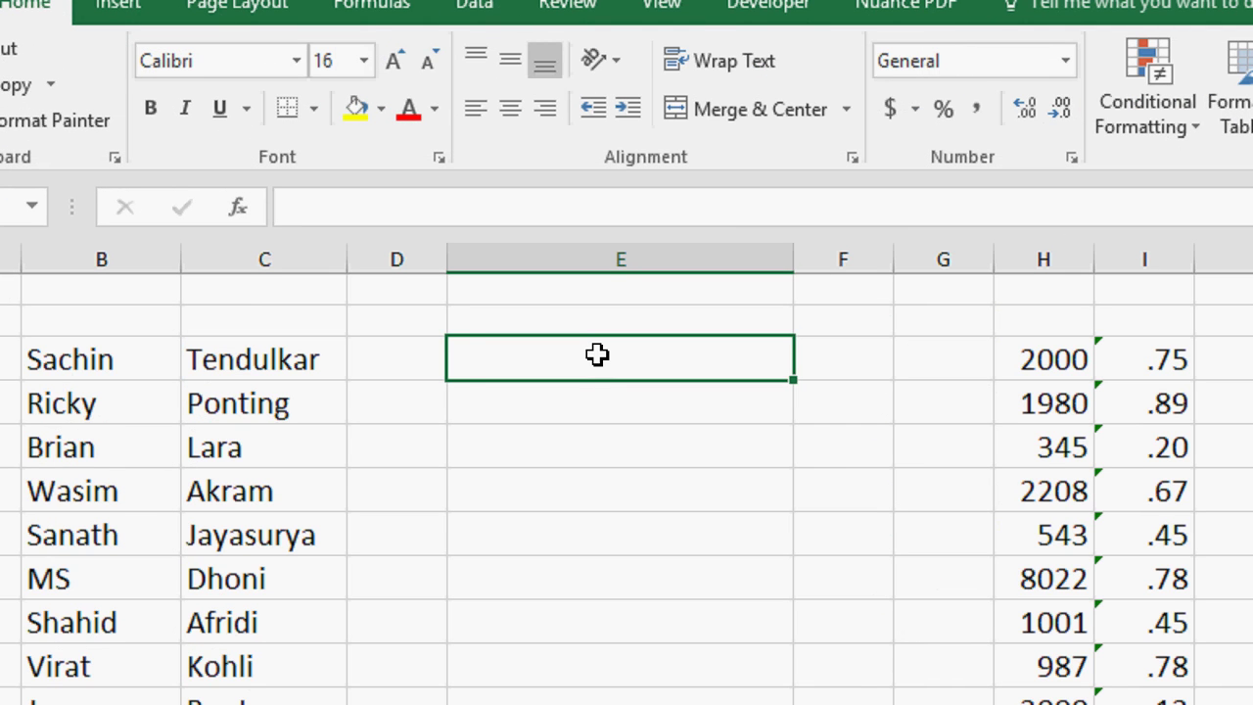
# Enter =B4&C4 in E4 so it shows Sachin Tendulkar, then check the result.
pyautogui.write('=')
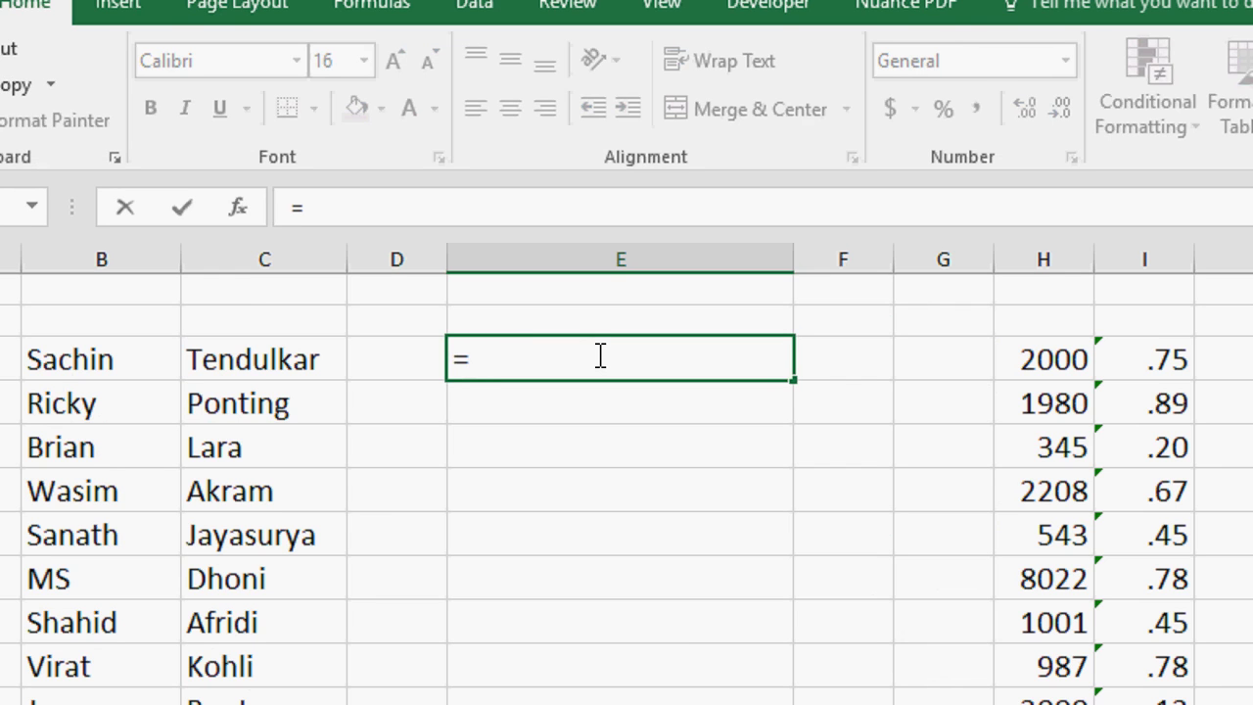
pyautogui.press('Left')
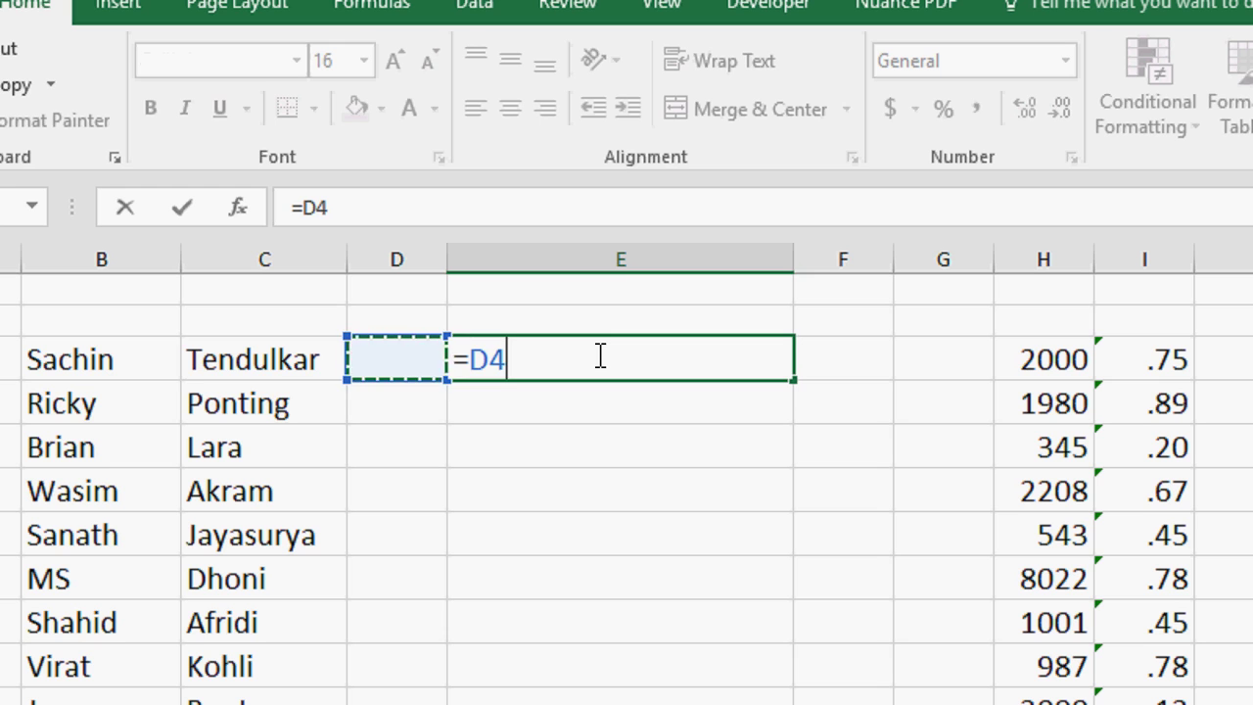
pyautogui.press('Left')
pyautogui.press('Left')
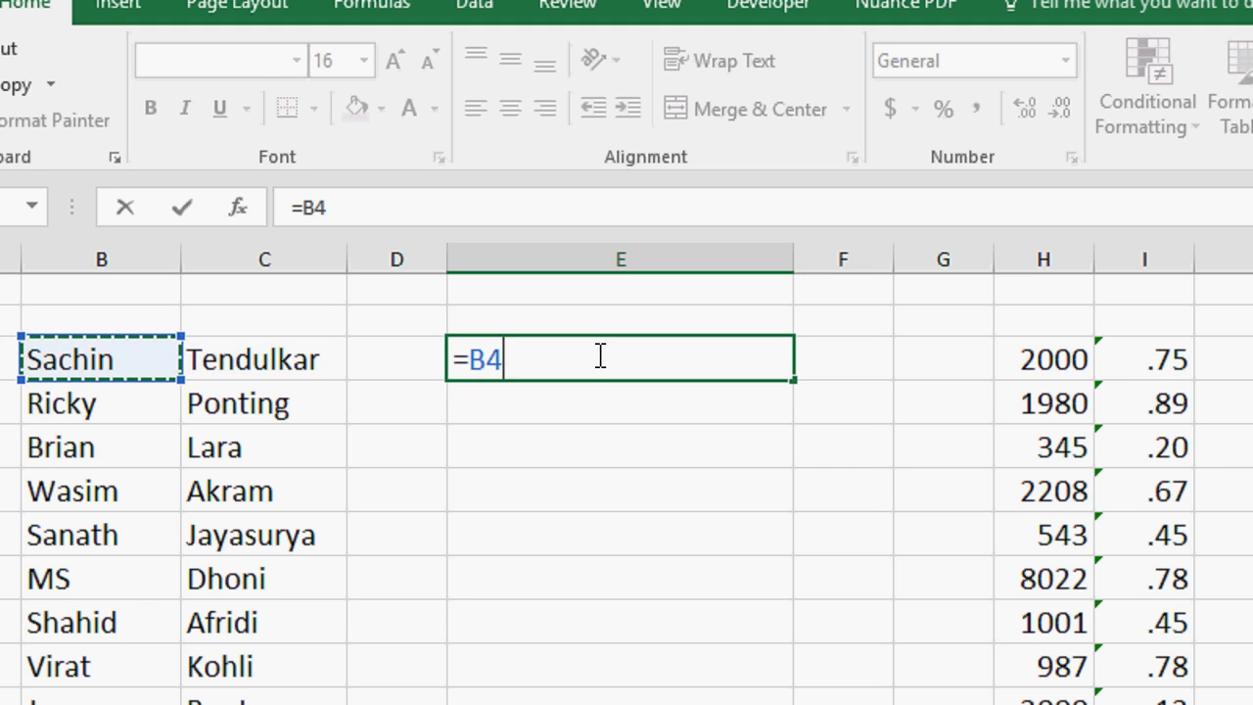
pyautogui.write('&')
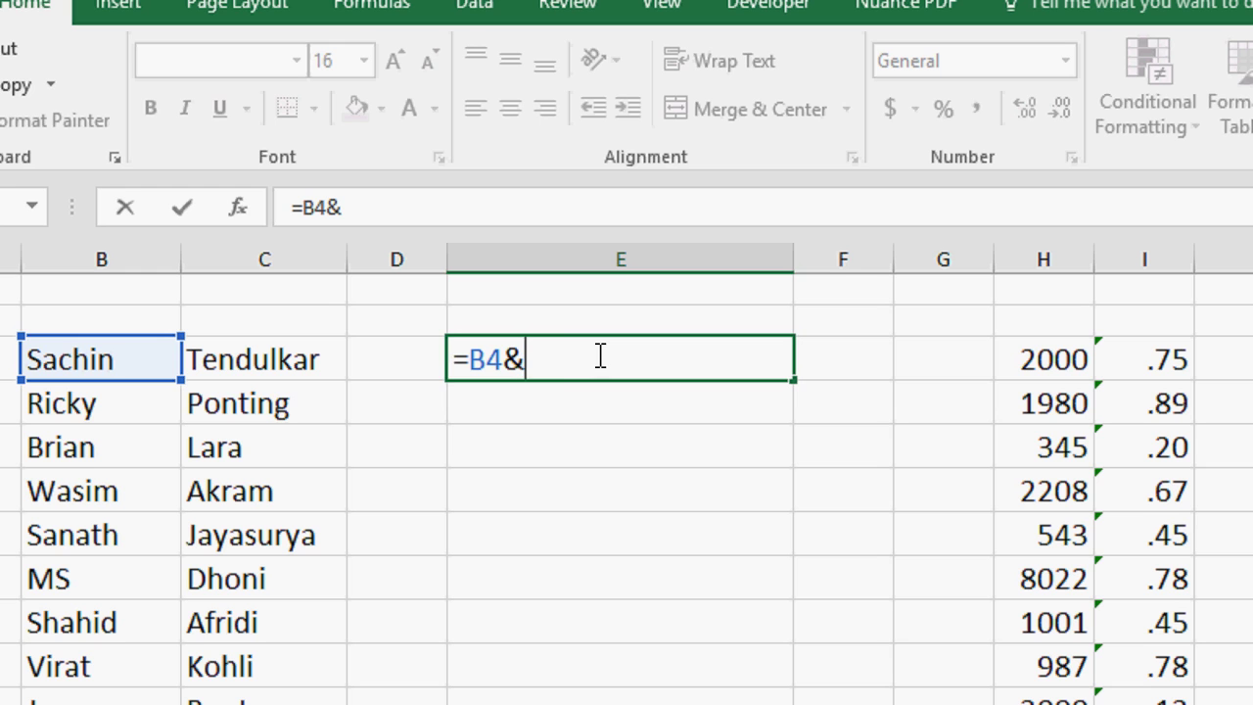
pyautogui.press('Left')
pyautogui.press('Left')
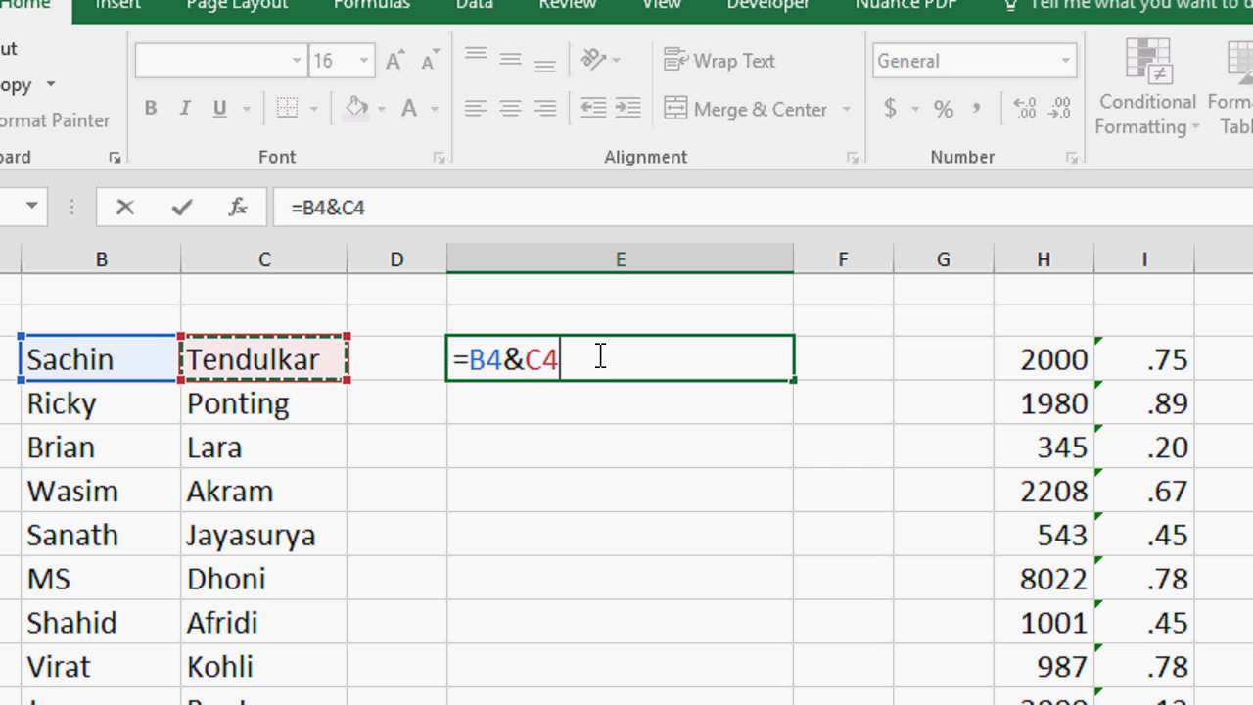
pyautogui.press('Return')
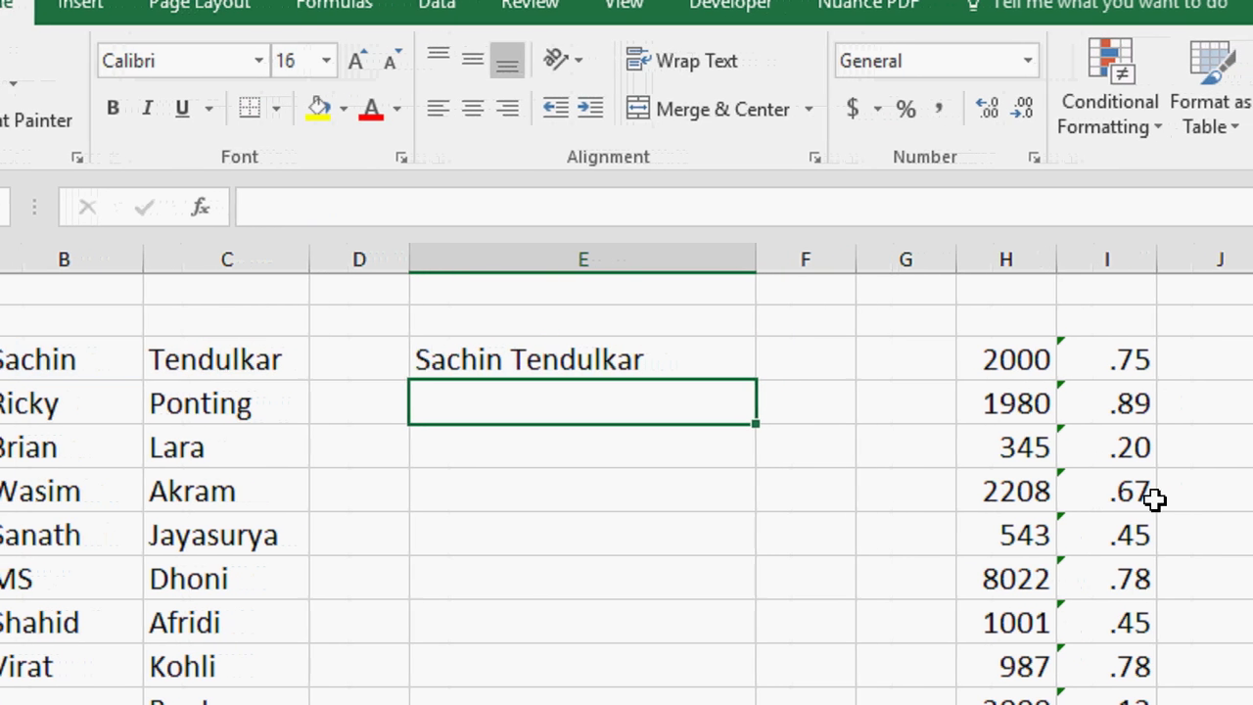
pyautogui.press('Up')
pyautogui.press('Left')
pyautogui.press('Left')
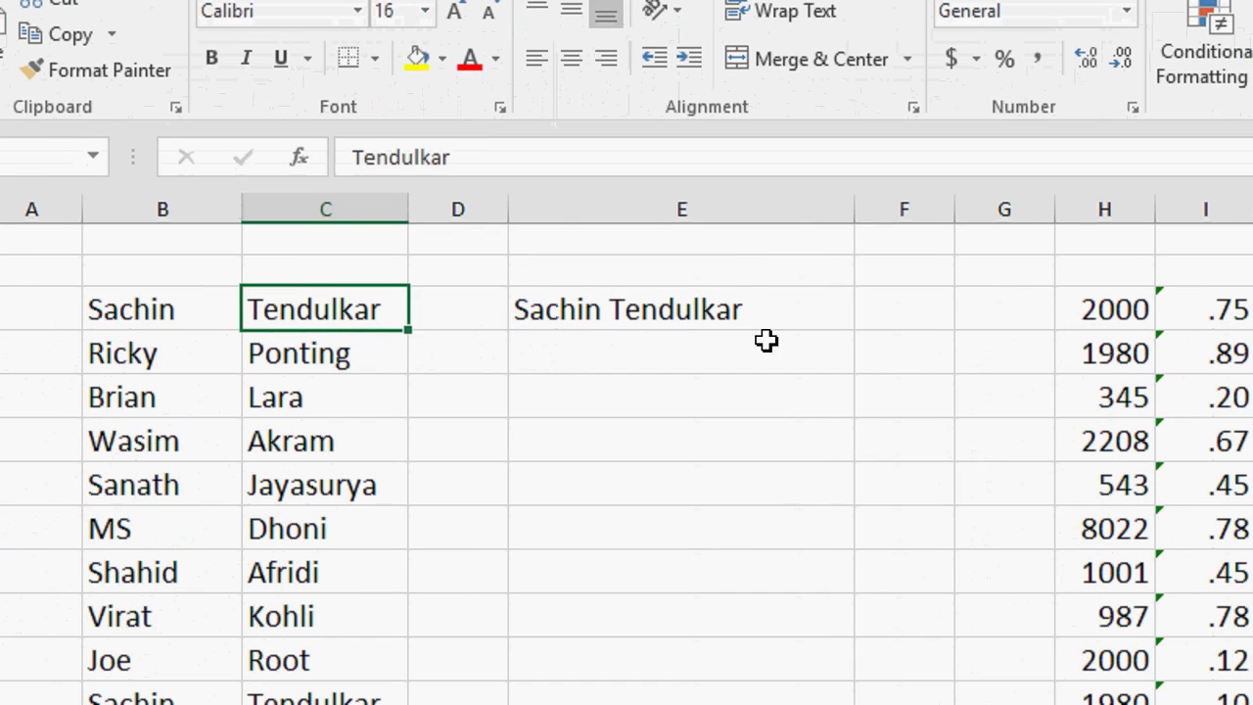
pyautogui.click(747, 304)
# Copy the E4 name formula into E5, E6 and E7.
pyautogui.hotkey('ctrl', 'c')
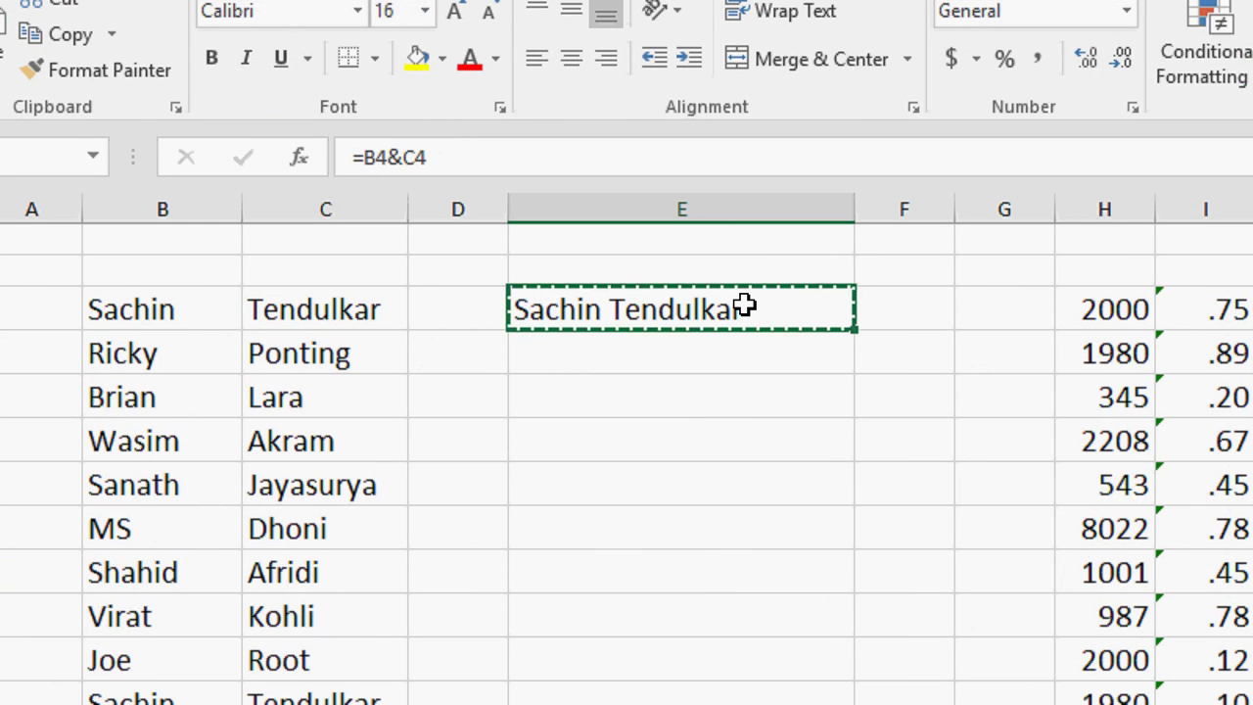
pyautogui.press('Down')
pyautogui.hotkey('ctrl', 'v')
pyautogui.press('Down')
pyautogui.hotkey('ctrl', 'v')
pyautogui.press('Down')
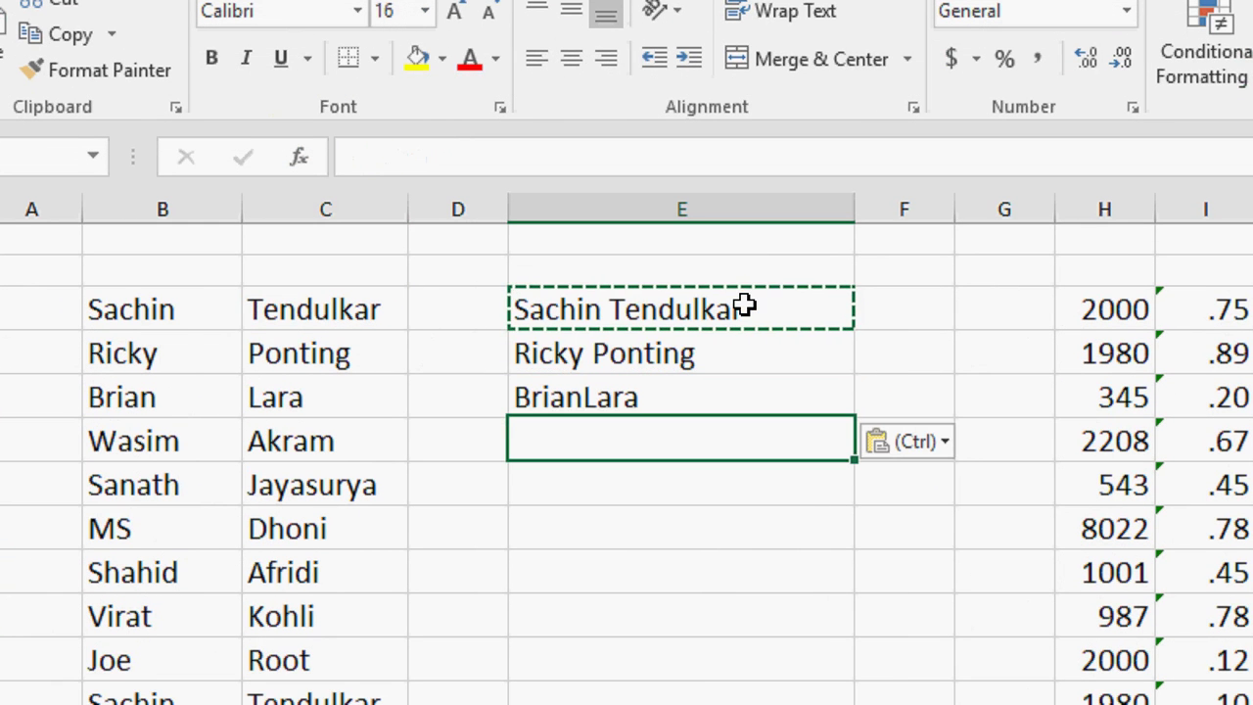
pyautogui.hotkey('ctrl', 'v')
pyautogui.press('Escape')
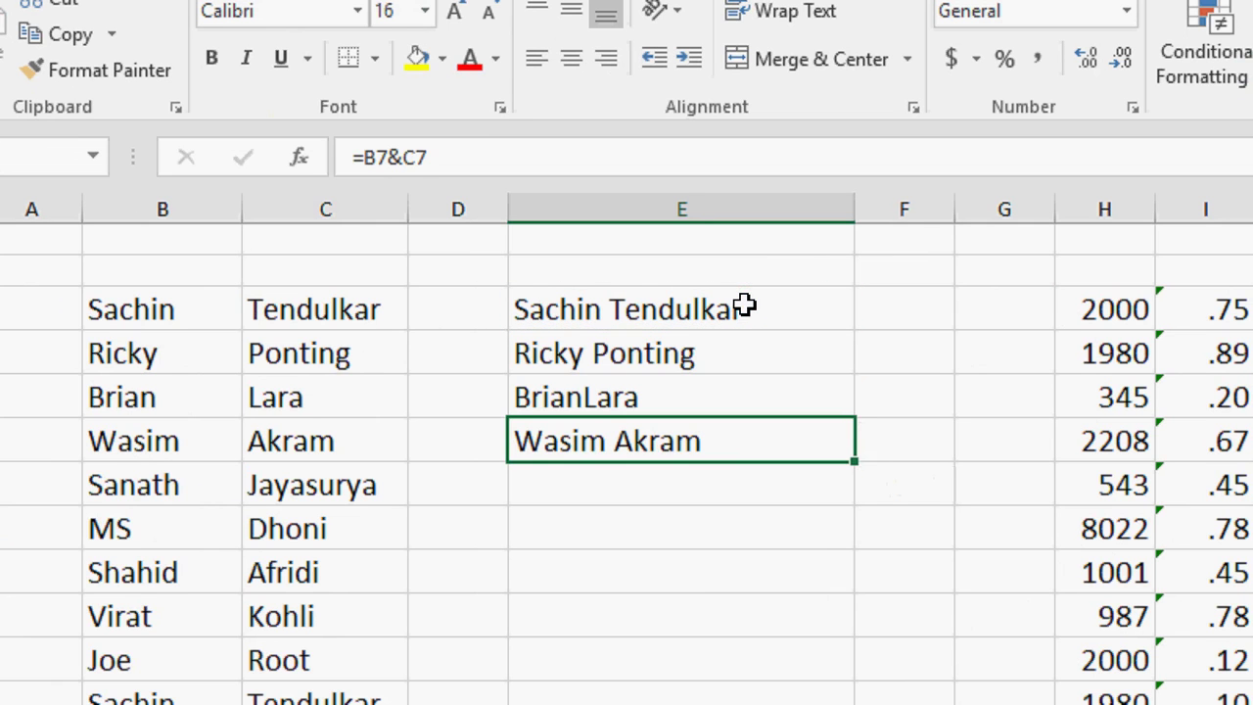
# Copy the name formula on into E8, E9 and E10.
pyautogui.press('Up')
pyautogui.hotkey('ctrl', 'c')
pyautogui.press('Down')
pyautogui.press('Down')
pyautogui.hotkey('ctrl', 'v')
pyautogui.press('Down')
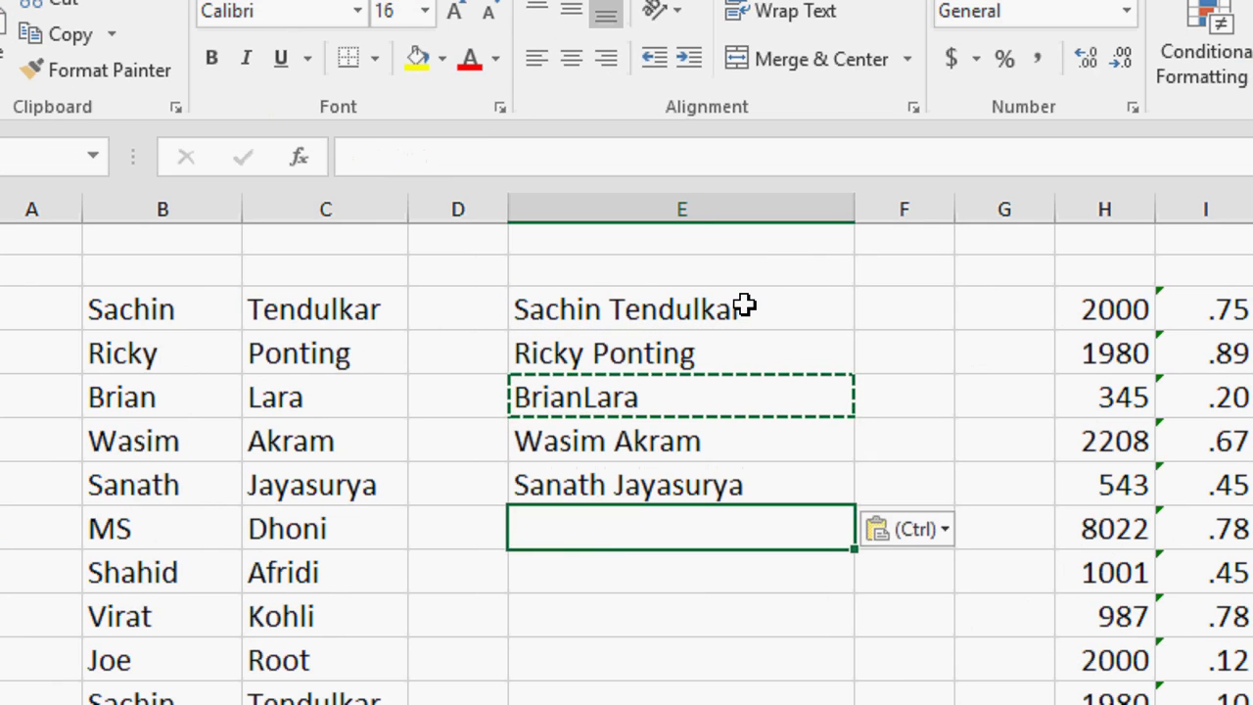
pyautogui.hotkey('ctrl', 'v')
pyautogui.press('Down')
pyautogui.hotkey('ctrl', 'v')
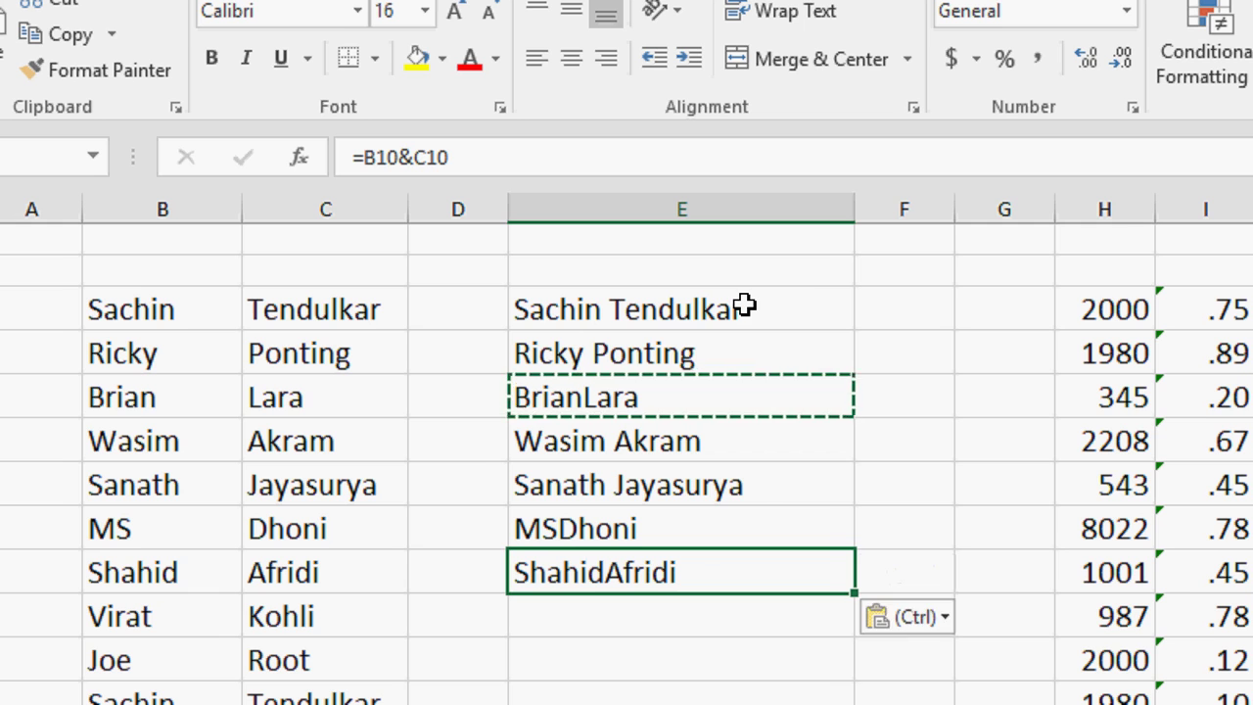
pyautogui.press('Escape')
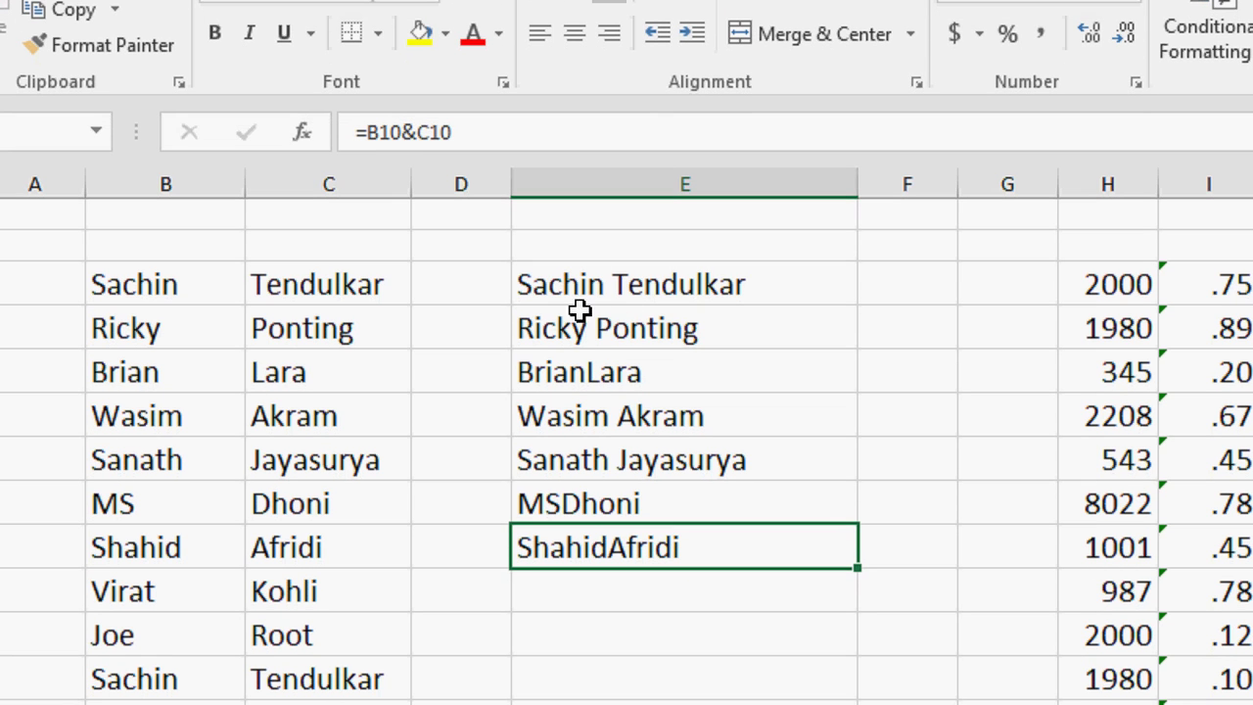
# Clear the unspaced name formulas from E4 through E11.
pyautogui.click(592, 338)
pyautogui.hotkey('shift', 'Down')
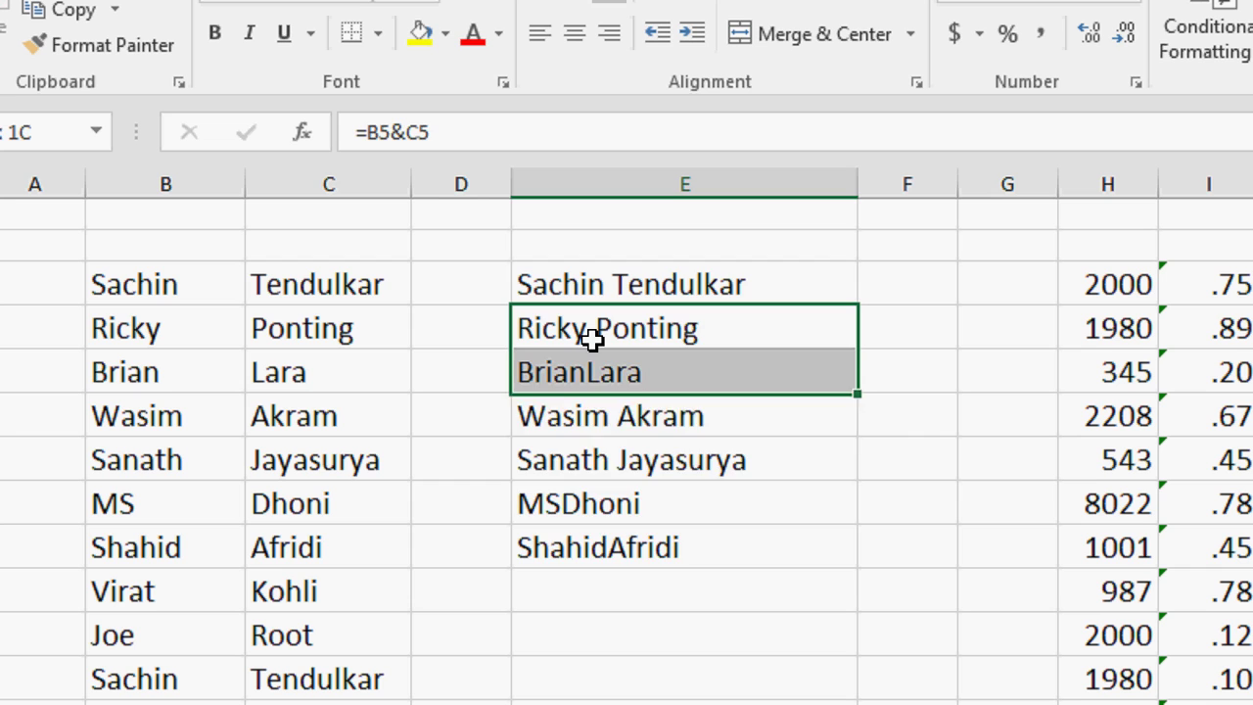
pyautogui.hotkey('shift', 'Down')
pyautogui.hotkey('shift', 'Down')
pyautogui.hotkey('shift', 'Down')
pyautogui.press('Delete')
pyautogui.press('Up')
pyautogui.press('Delete')
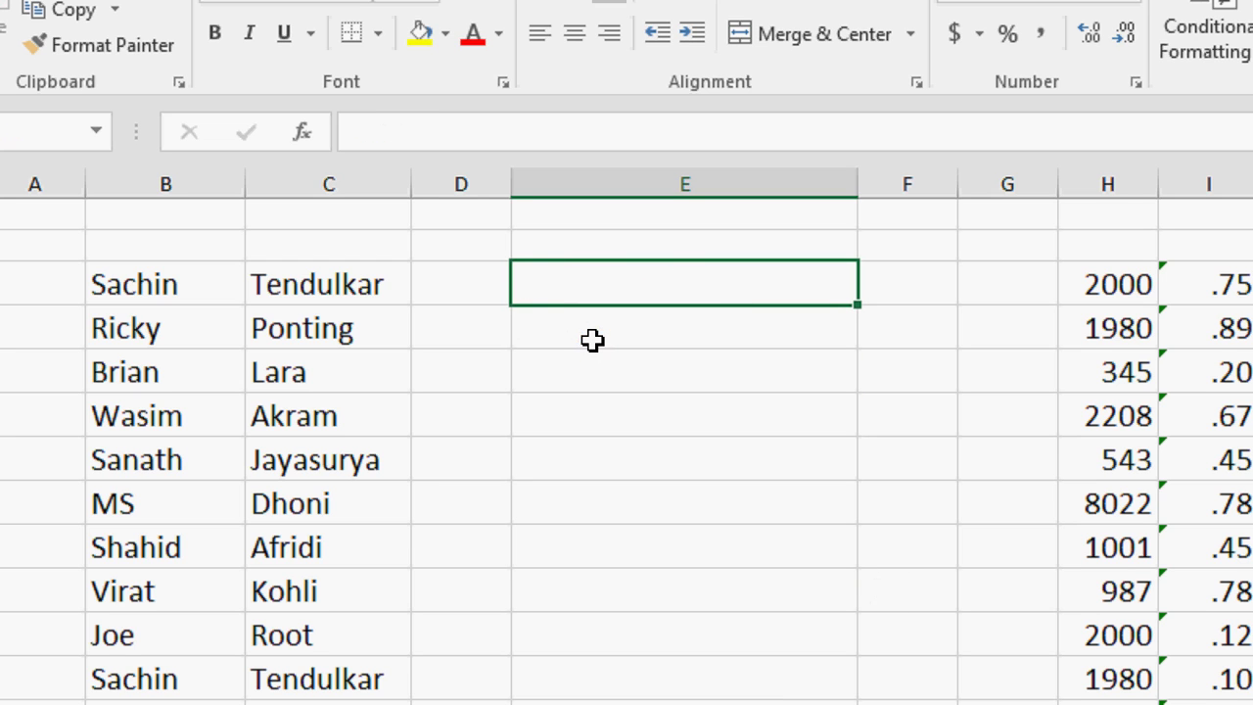
# Enter =B4&" "&C4 in E4 to join the names with a space.
pyautogui.write('=')
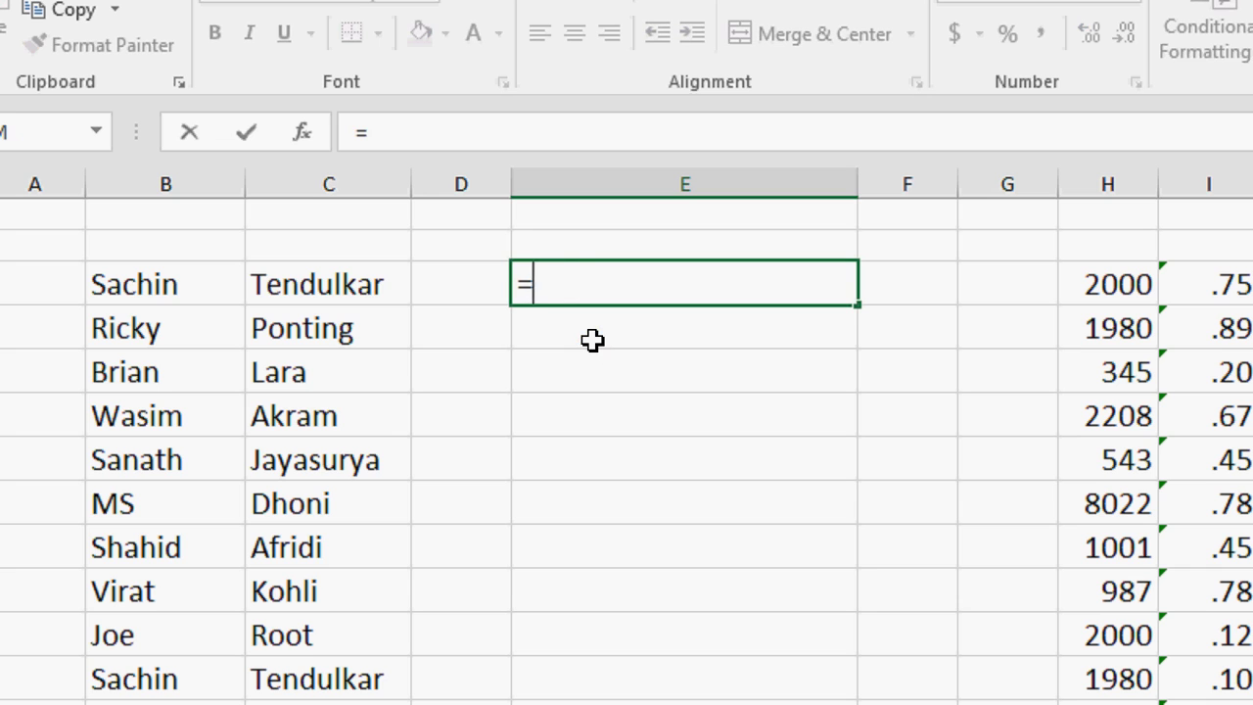
pyautogui.press('Left')
pyautogui.press('Left')
pyautogui.press('Left')
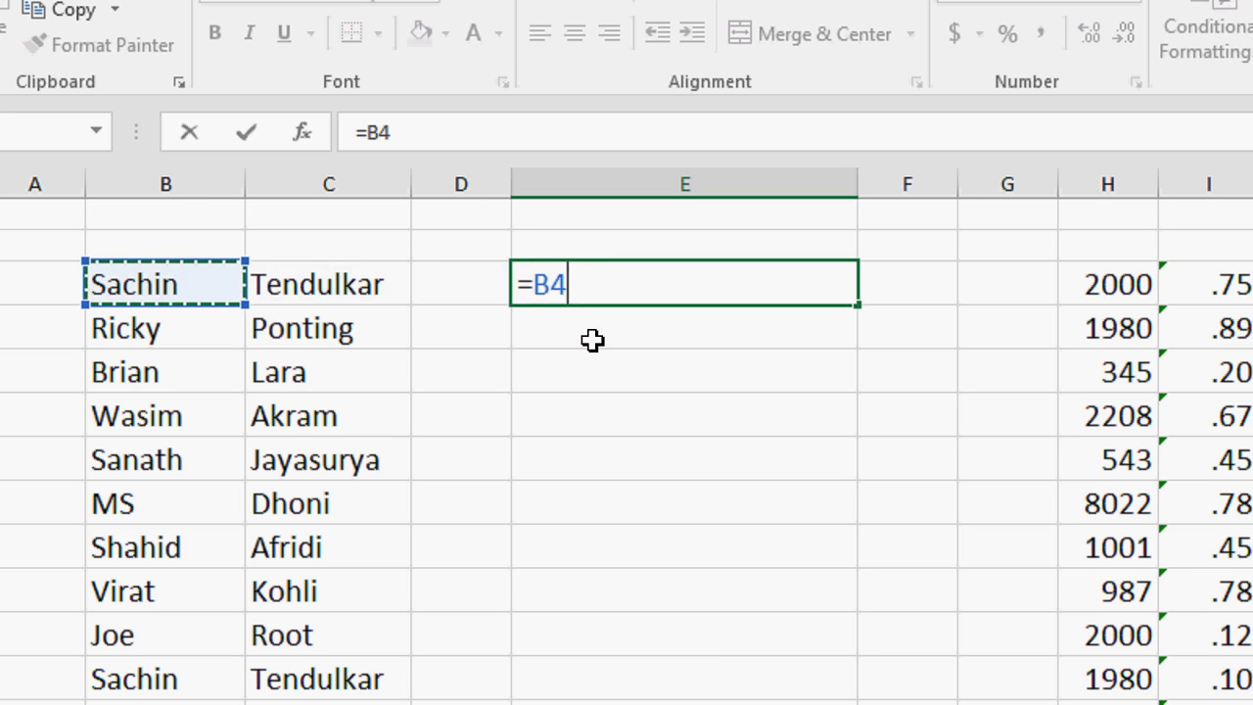
pyautogui.write('&')
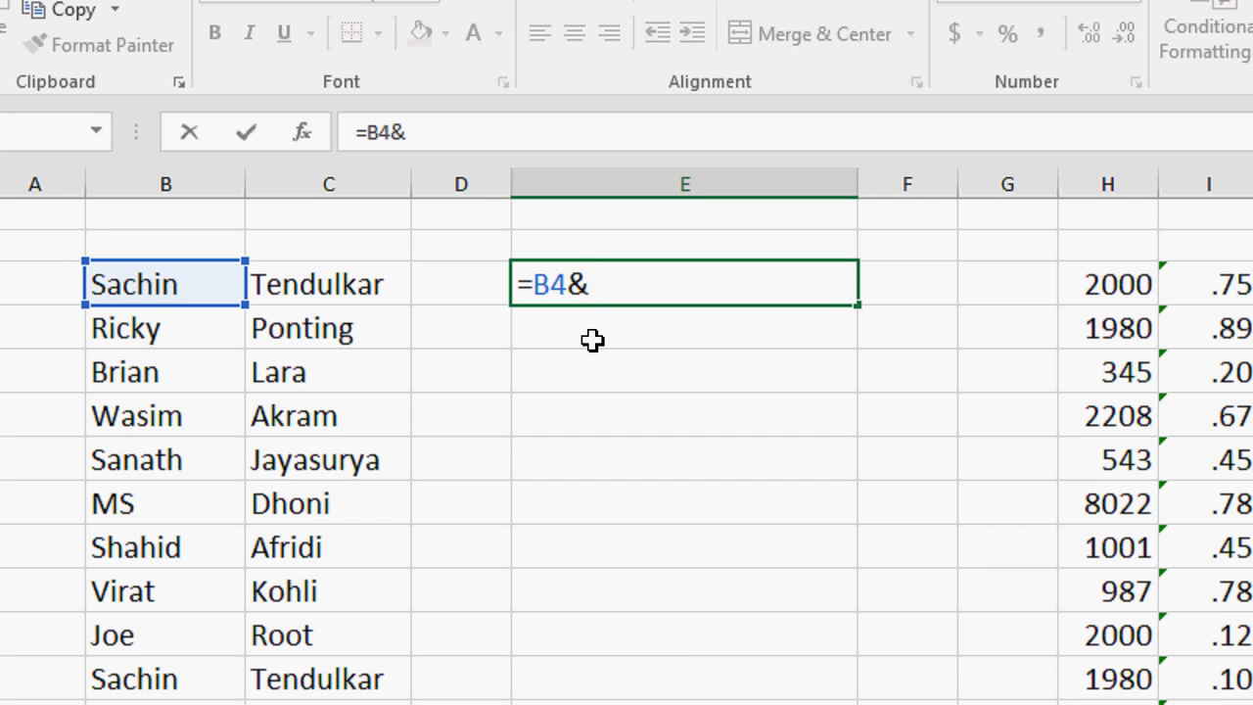
pyautogui.write('"')
pyautogui.write('"')
pyautogui.write('&')
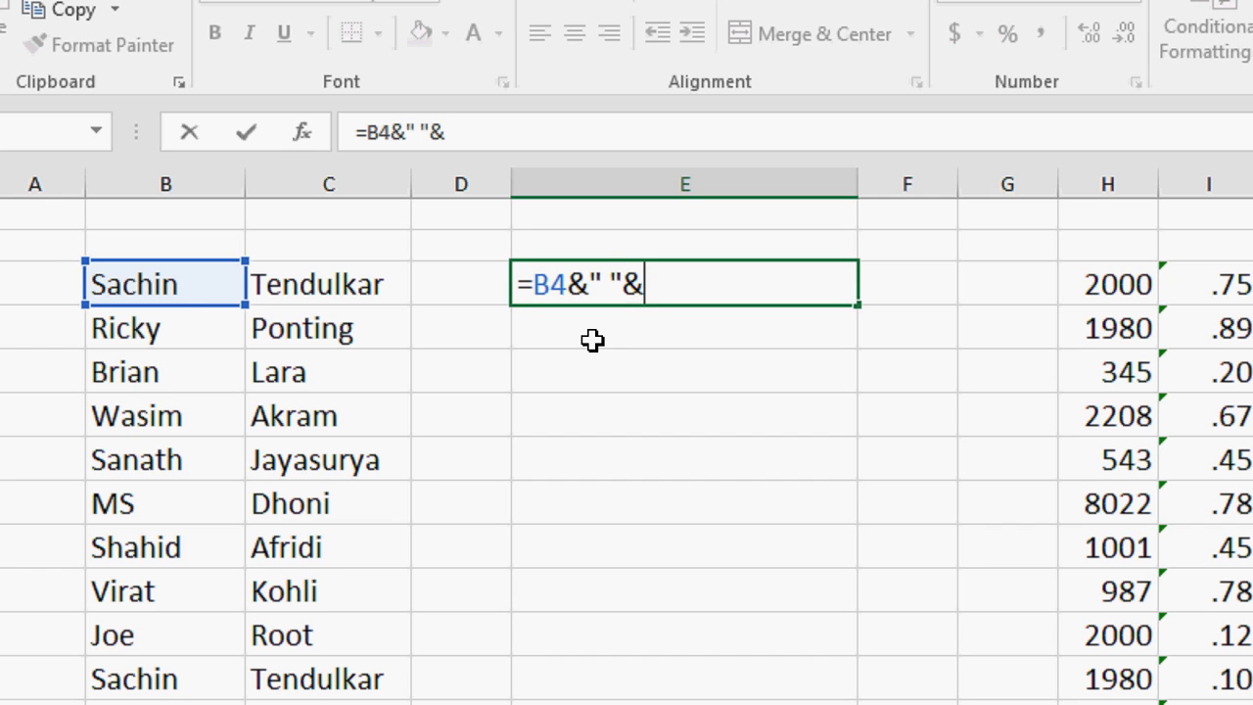
pyautogui.press('Left')
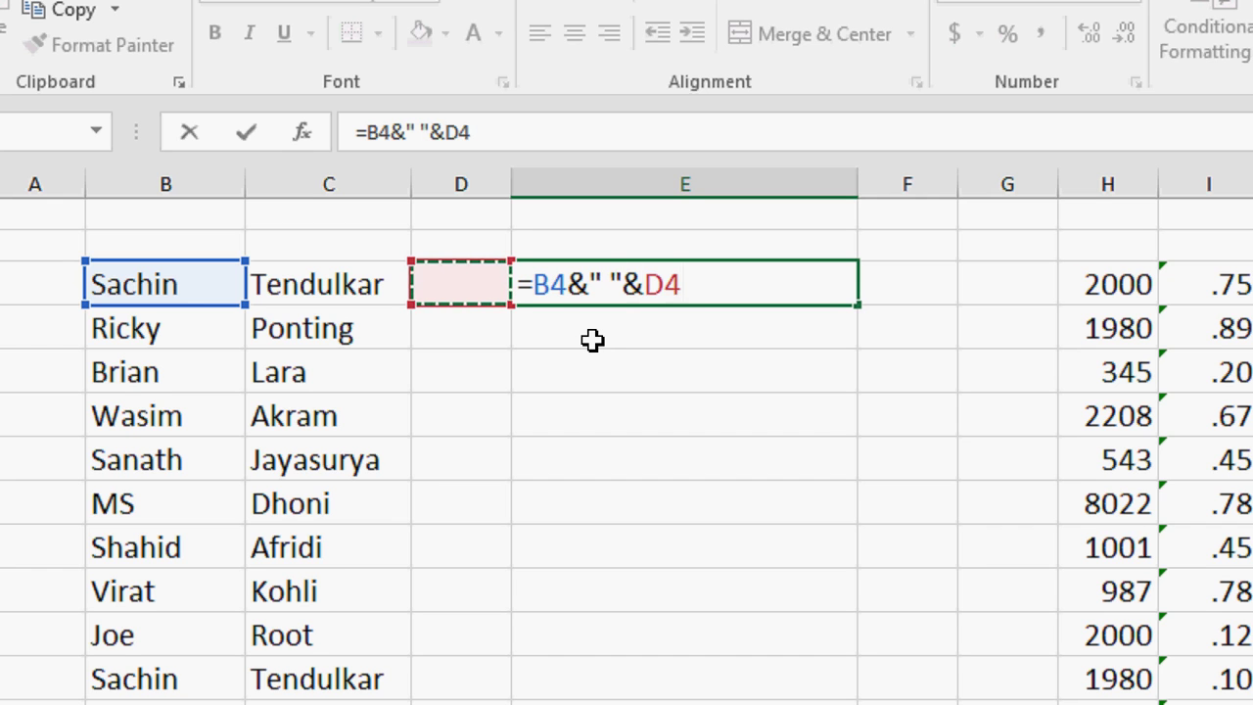
pyautogui.press('Left')
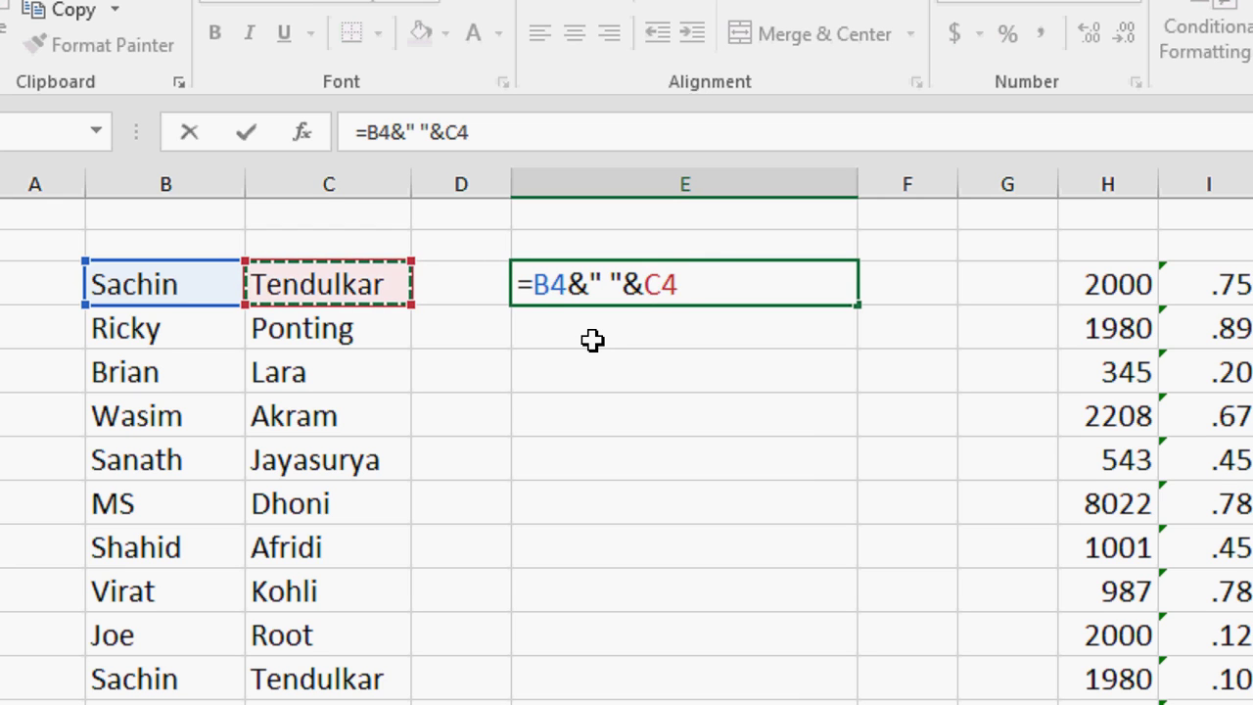
pyautogui.press('Return')
# Copy the spaced name formula into E5 through E7 and check E6 with F2.
pyautogui.press('Up')
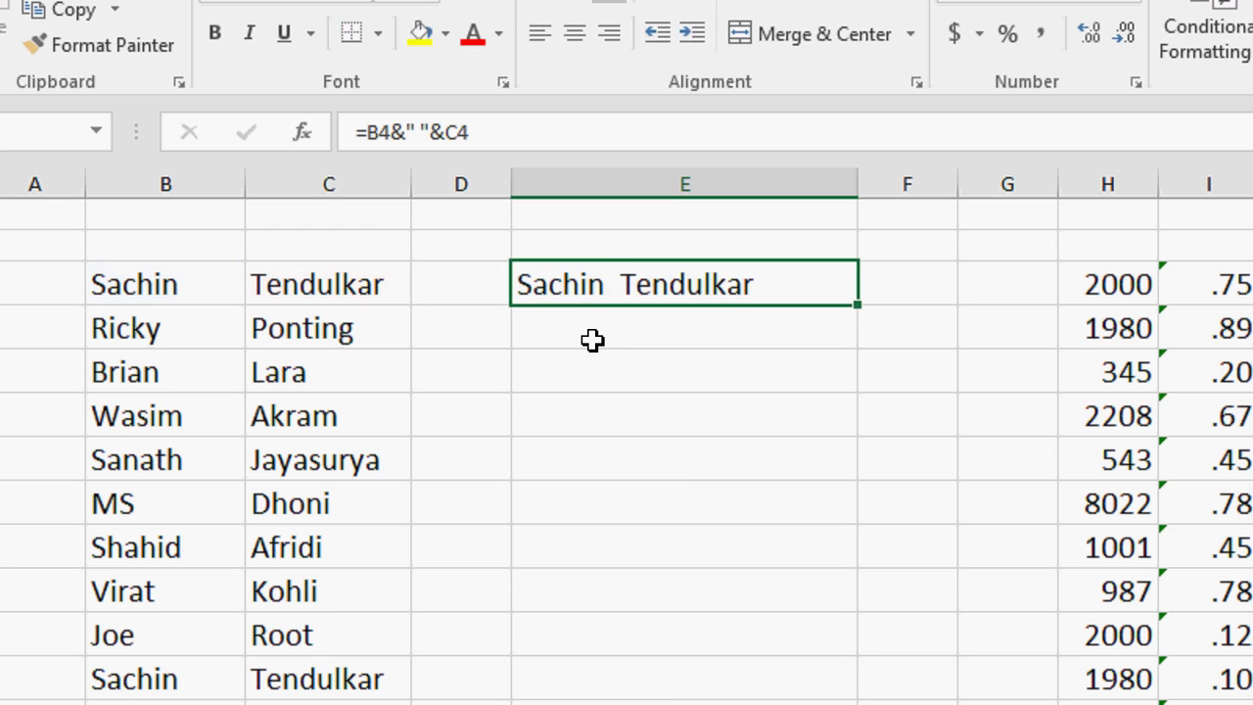
pyautogui.hotkey('ctrl', 'c')
pyautogui.press('Down')
pyautogui.hotkey('ctrl', 'v')
pyautogui.press('Down')
pyautogui.hotkey('ctrl', 'v')
pyautogui.press('Down')
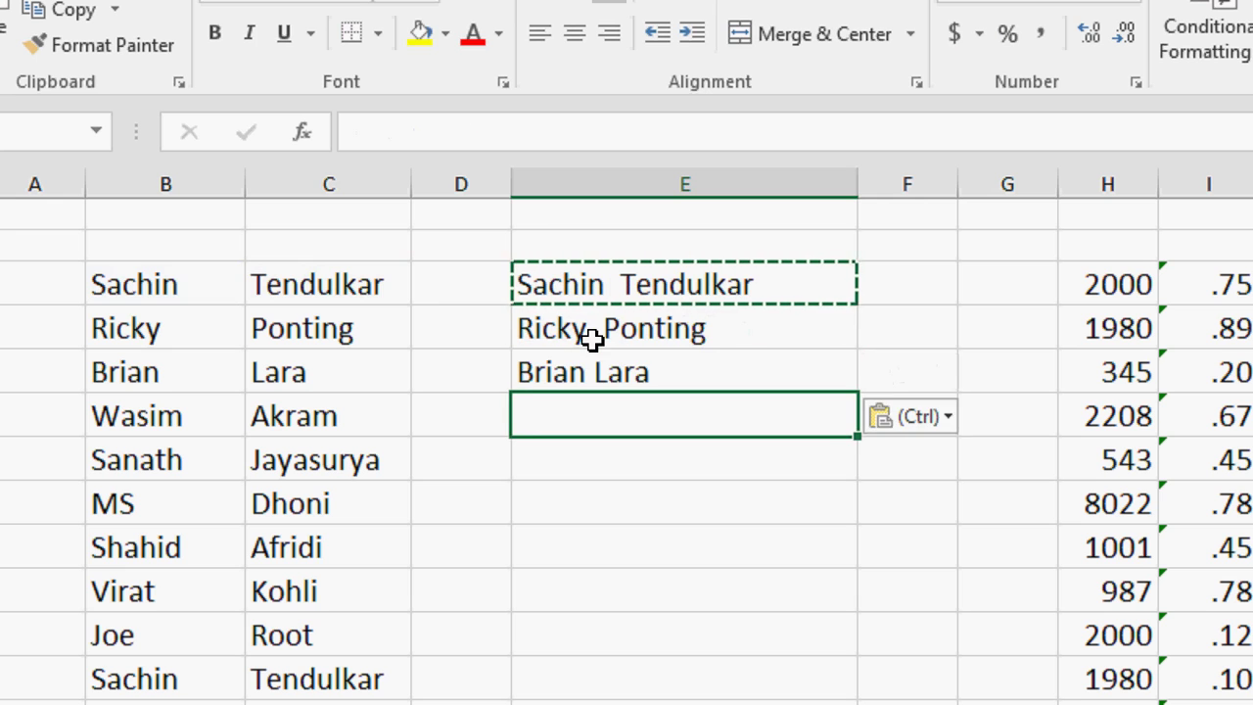
pyautogui.hotkey('ctrl', 'v')
pyautogui.press('Escape')
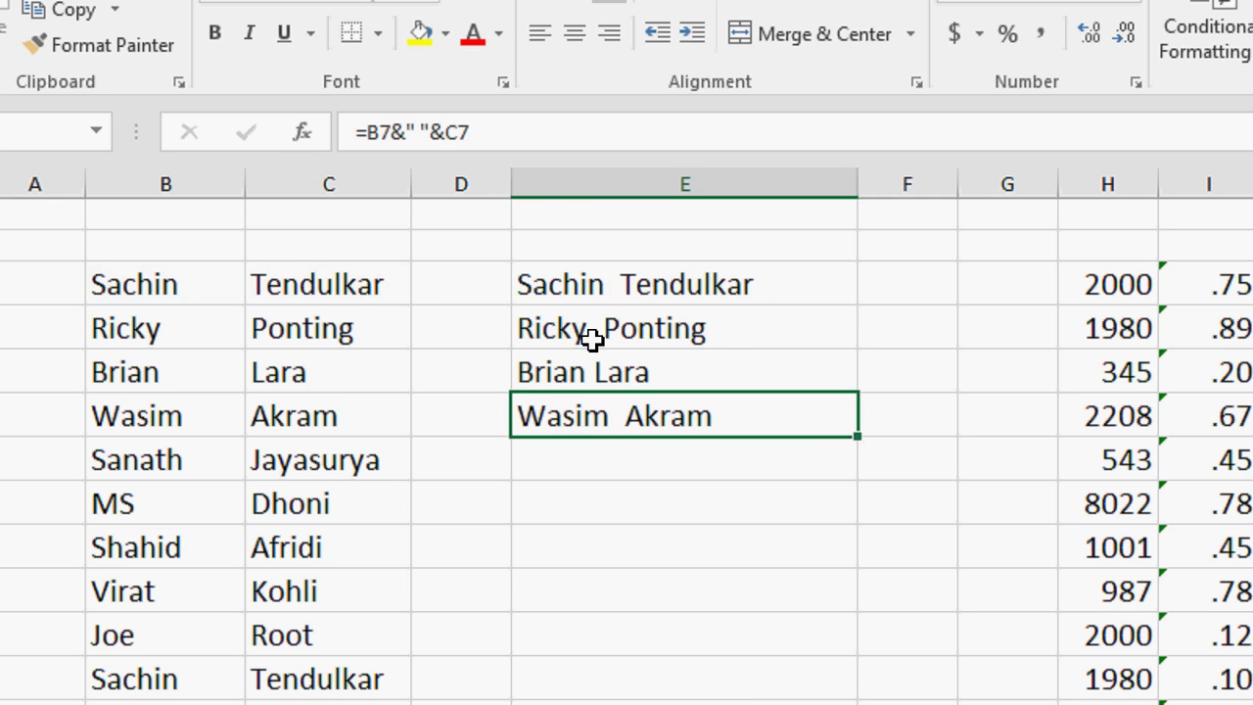
pyautogui.press('Up')
pyautogui.press('F2')
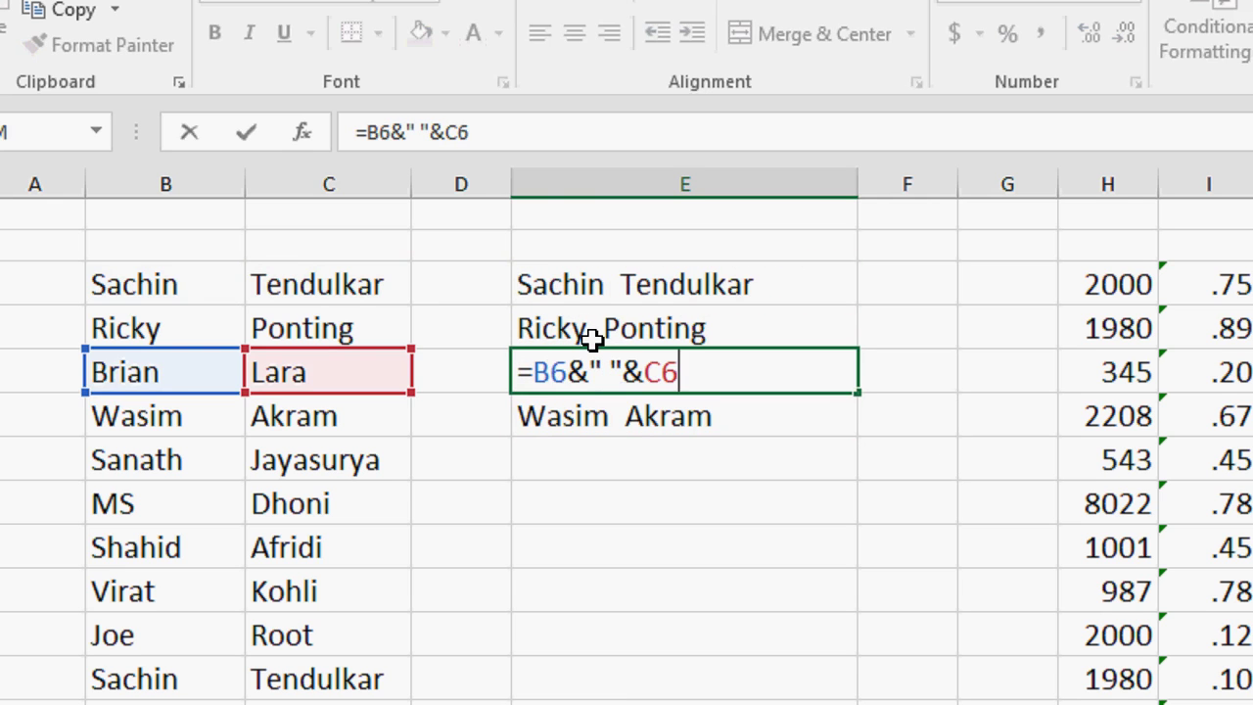
pyautogui.press('Escape')
# Fill the formula into E8 through E12, down to Joe Root.
pyautogui.press('Down')
pyautogui.hotkey('ctrl', 'c')
pyautogui.press('Down')
pyautogui.hotkey('ctrl', 'v')
pyautogui.press('Down')
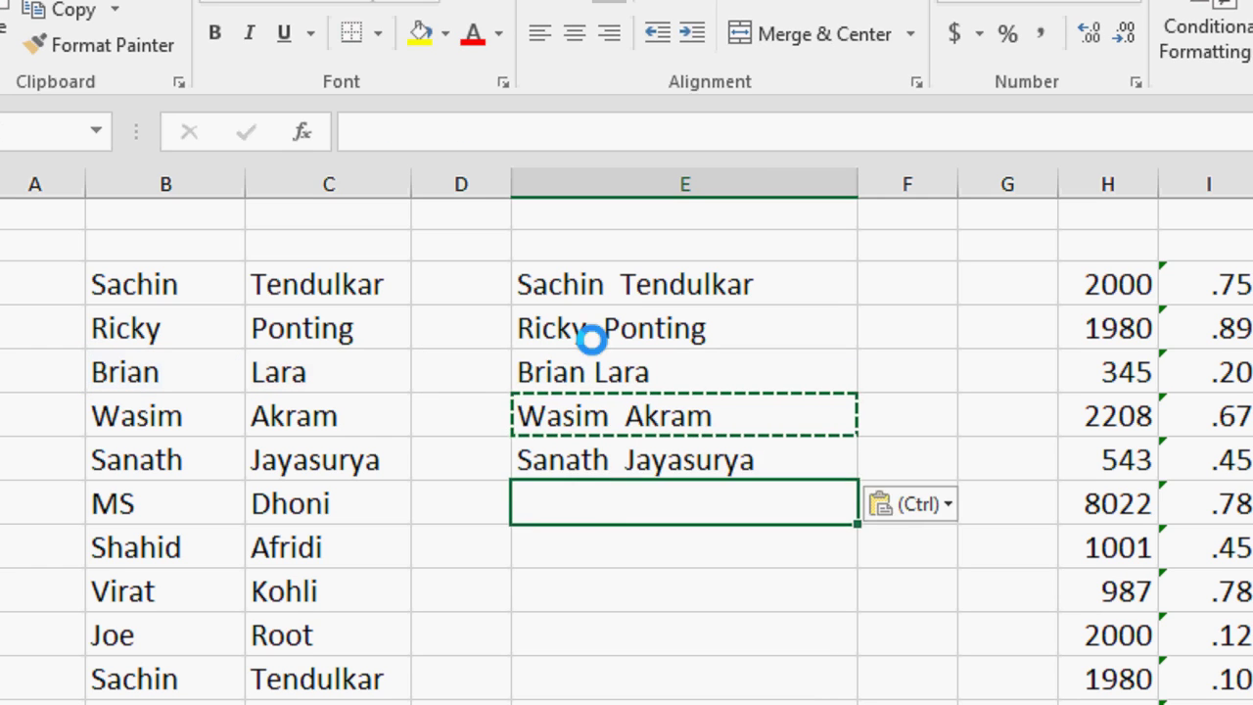
pyautogui.hotkey('ctrl', 'v')
pyautogui.press('Down')
pyautogui.hotkey('ctrl', 'v')
pyautogui.press('Down')
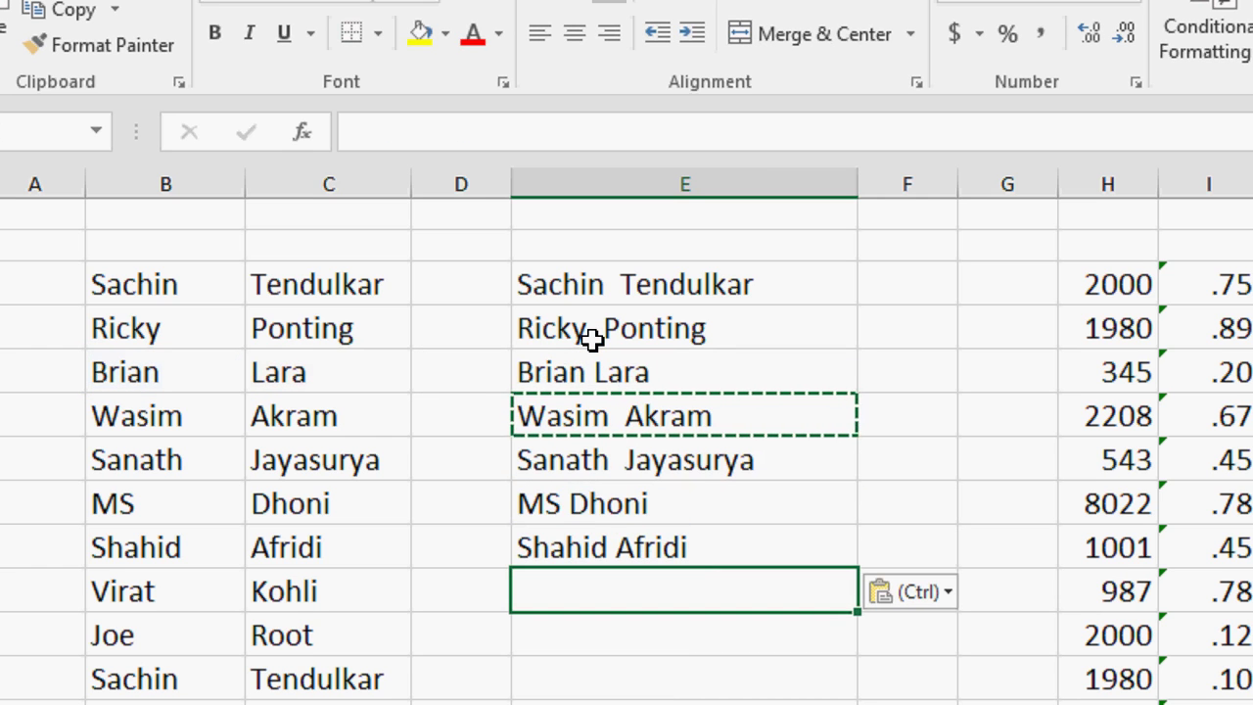
pyautogui.press('Down')
pyautogui.hotkey('ctrl', 'v')
pyautogui.press('Up')
pyautogui.press('Up')
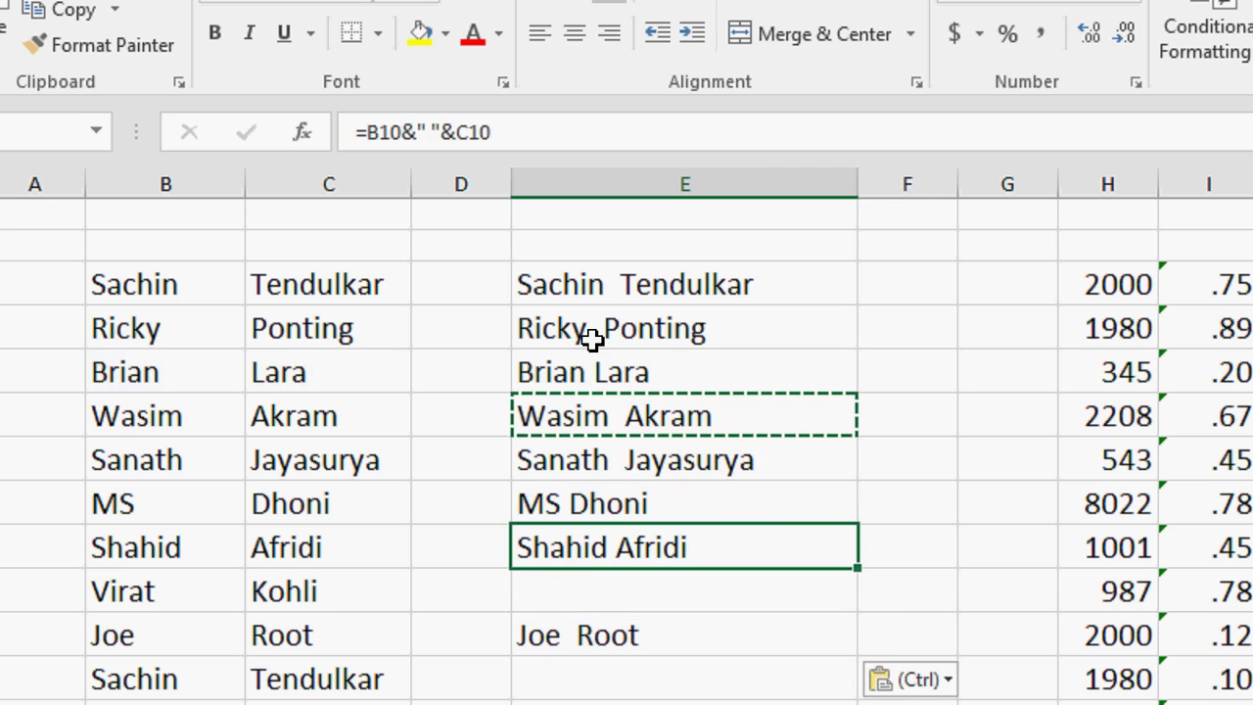
pyautogui.hotkey('ctrl', 'c')
pyautogui.press('Down')
pyautogui.hotkey('ctrl', 'v')
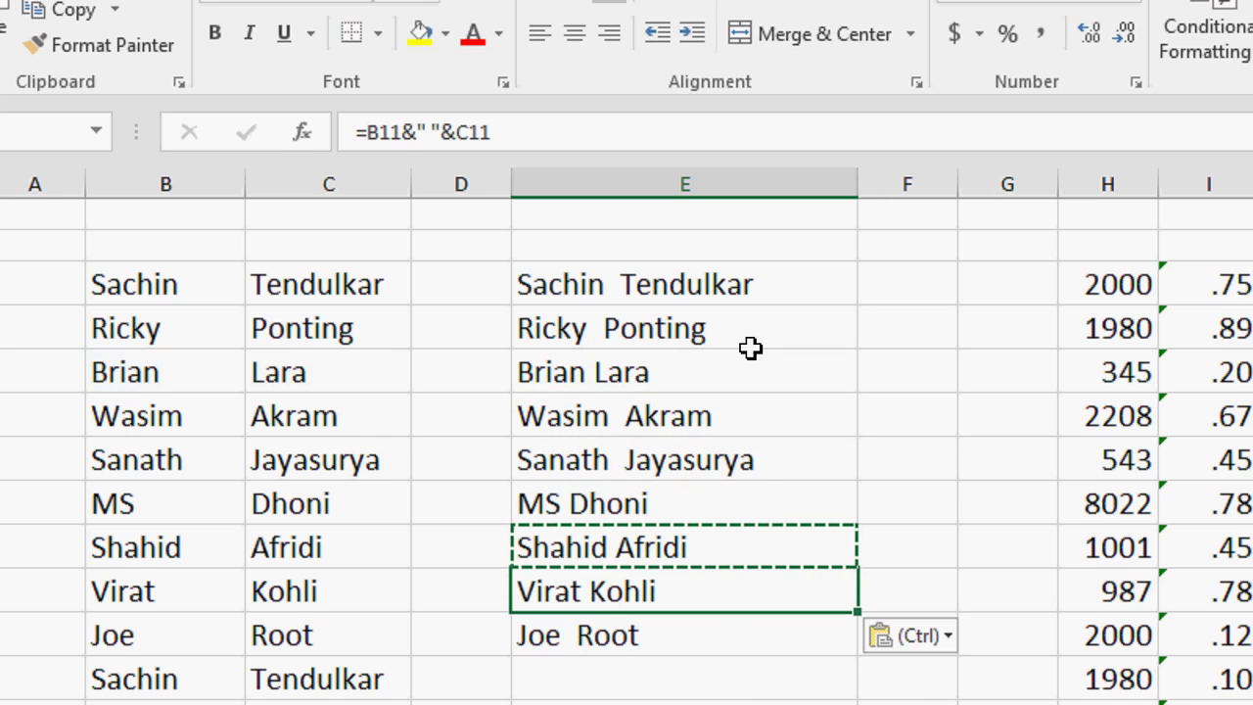
# Check the formulas in E5 and E4 with F2, leaving them unchanged.
pyautogui.click(751, 349)
pyautogui.press('F2')
pyautogui.press('Escape')
pyautogui.click(763, 398)
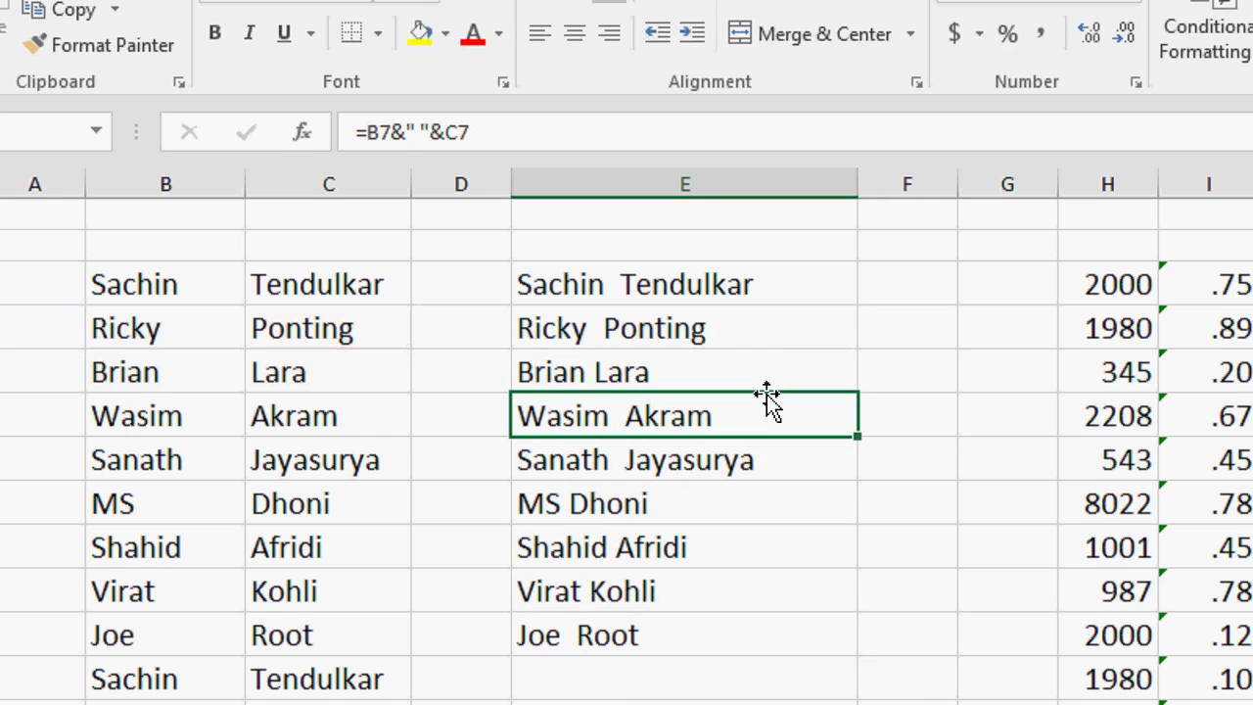
pyautogui.press('Up')
pyautogui.press('Up')
pyautogui.press('Up')
pyautogui.press('F2')
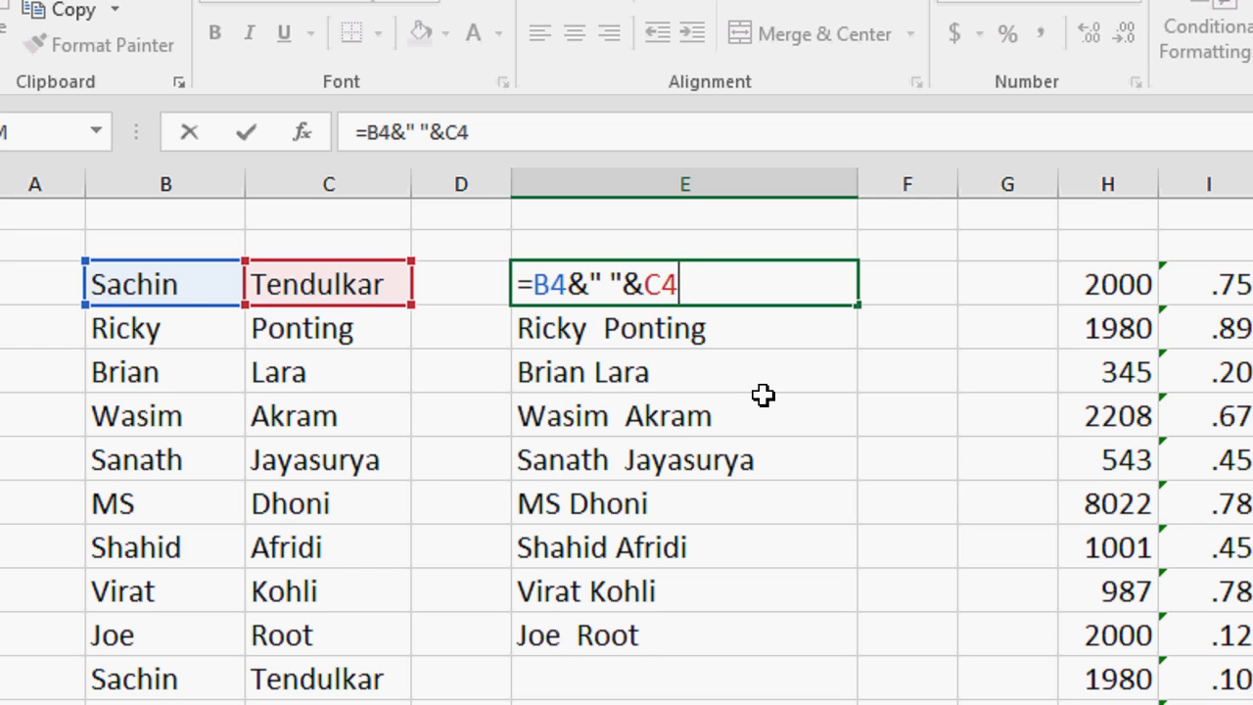
pyautogui.press('Return')
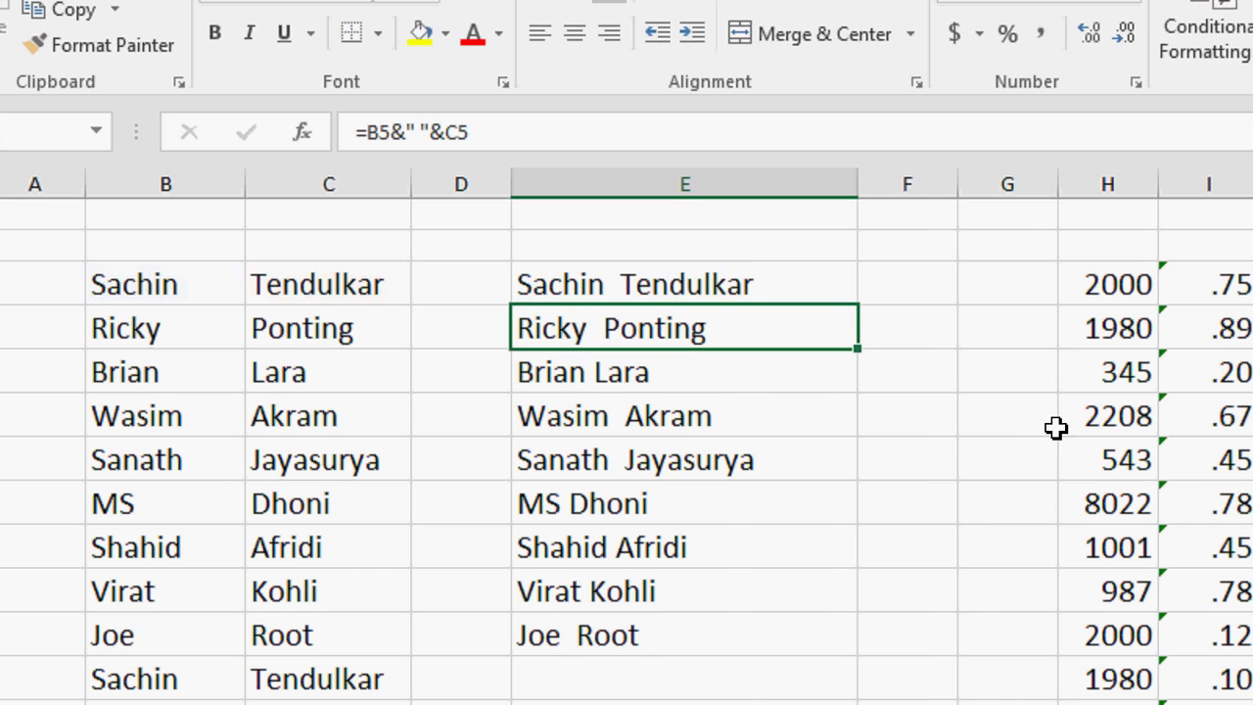
# Enter =H4&I4 in K4 so it shows 2000.75.
pyautogui.hscroll(4, 1055, 428)
pyautogui.click(694, 294)
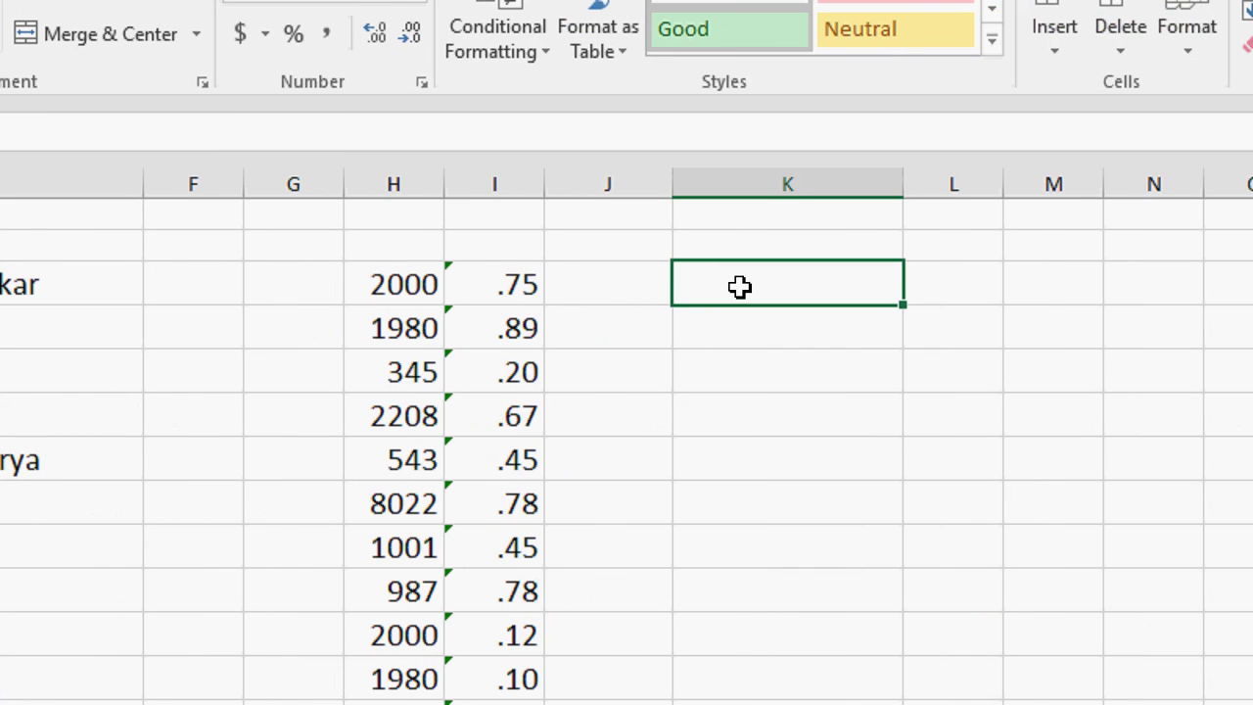
pyautogui.write('=')
pyautogui.press('Left')
pyautogui.press('Left')
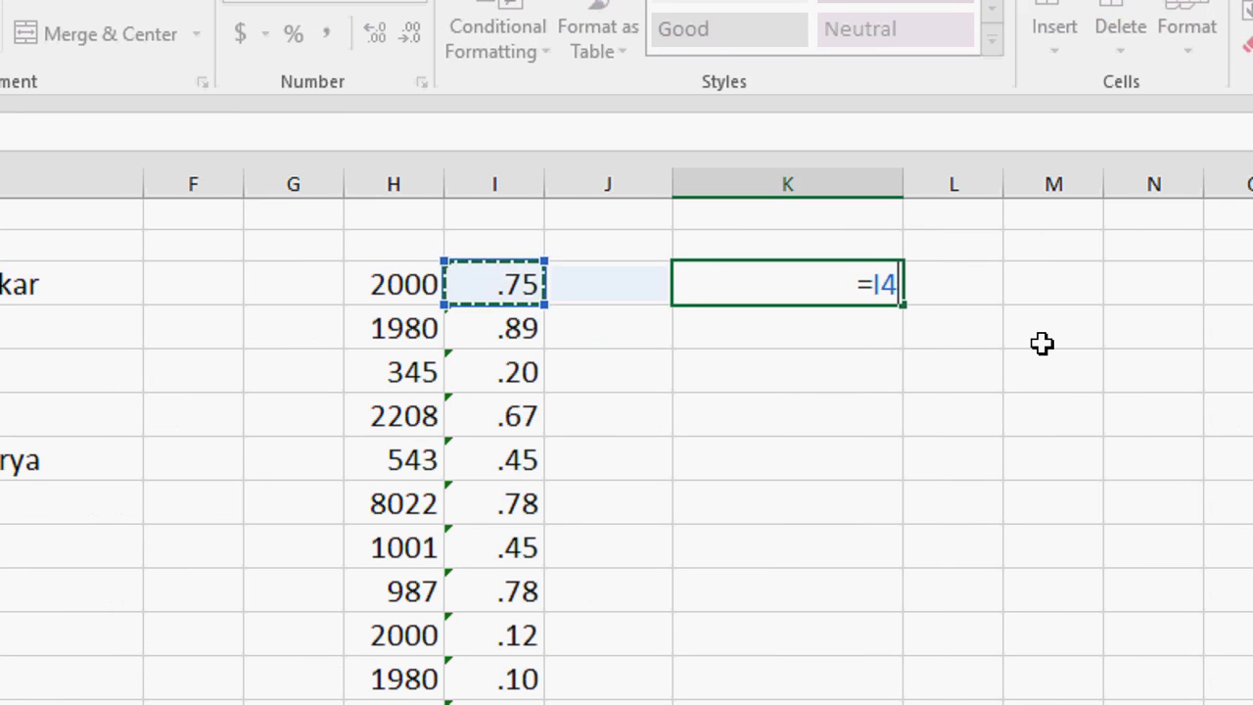
pyautogui.press('Left')
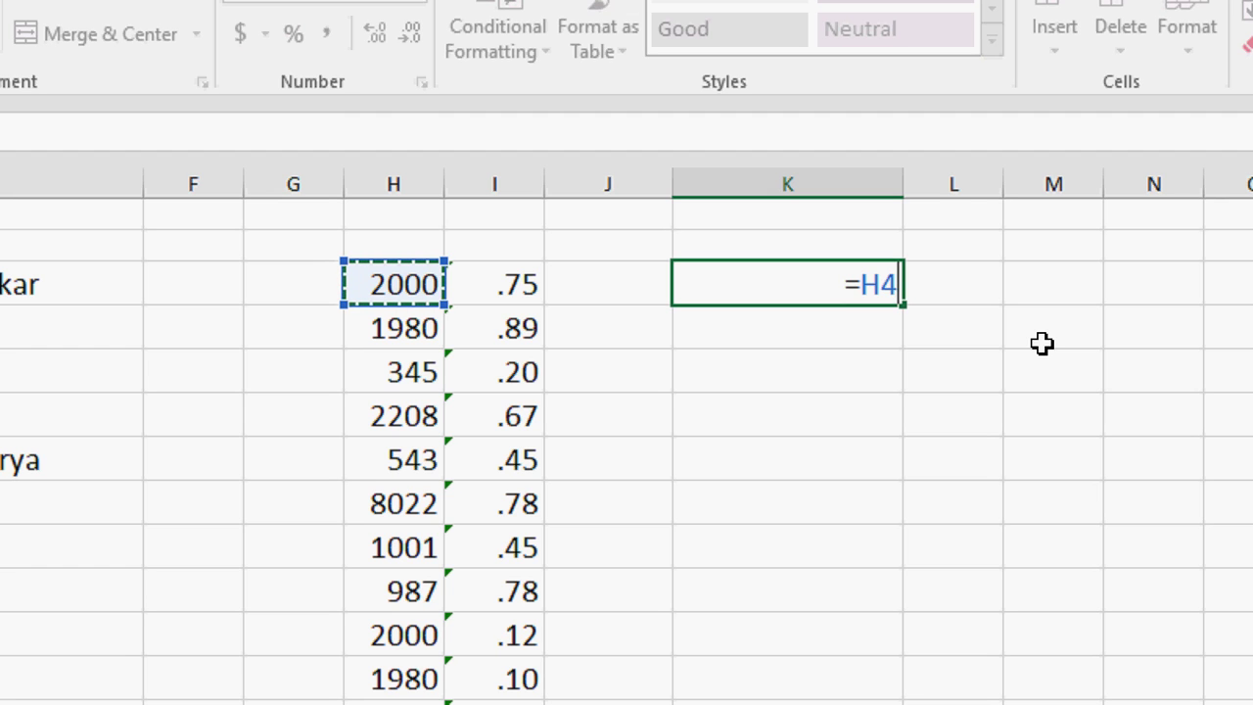
pyautogui.write('&')
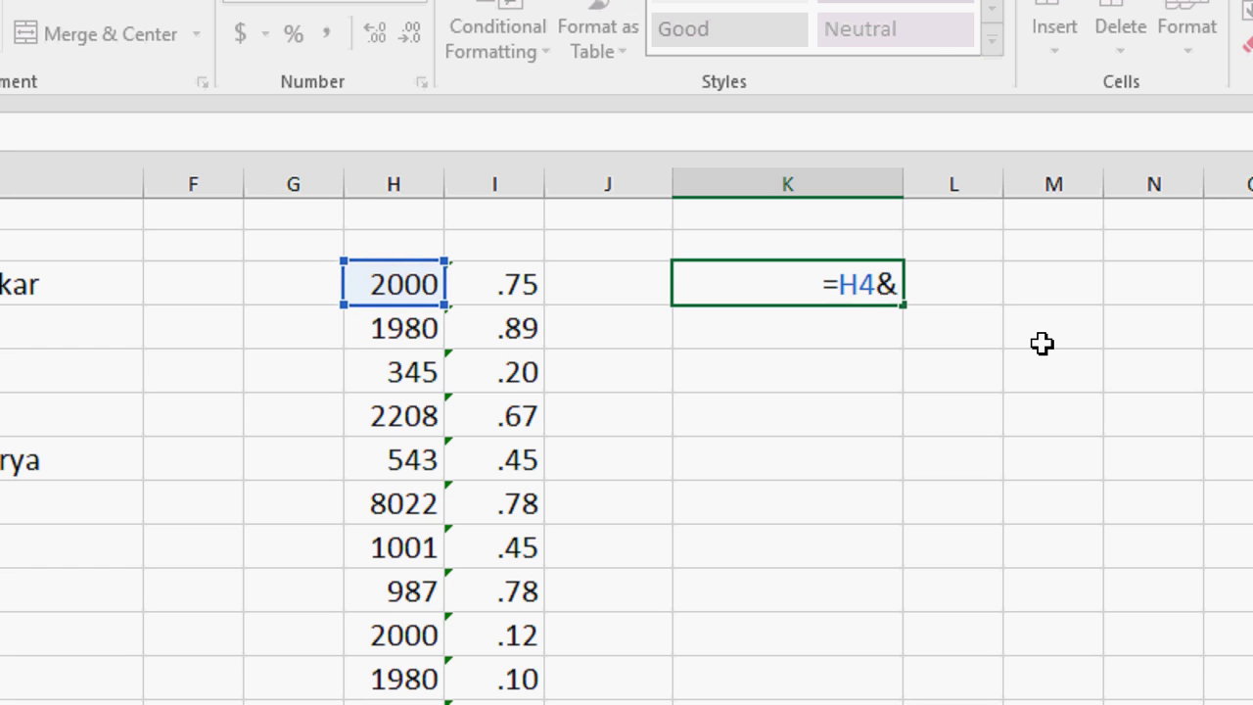
pyautogui.press('Left')
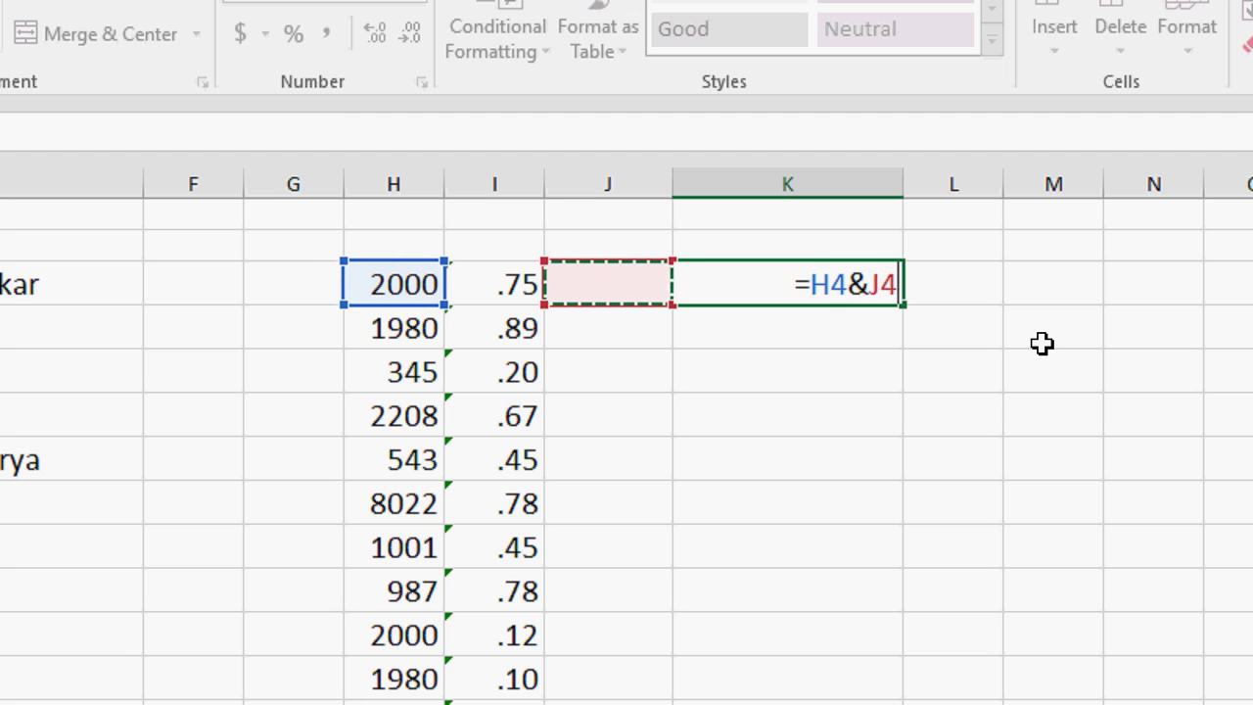
pyautogui.press('Left')
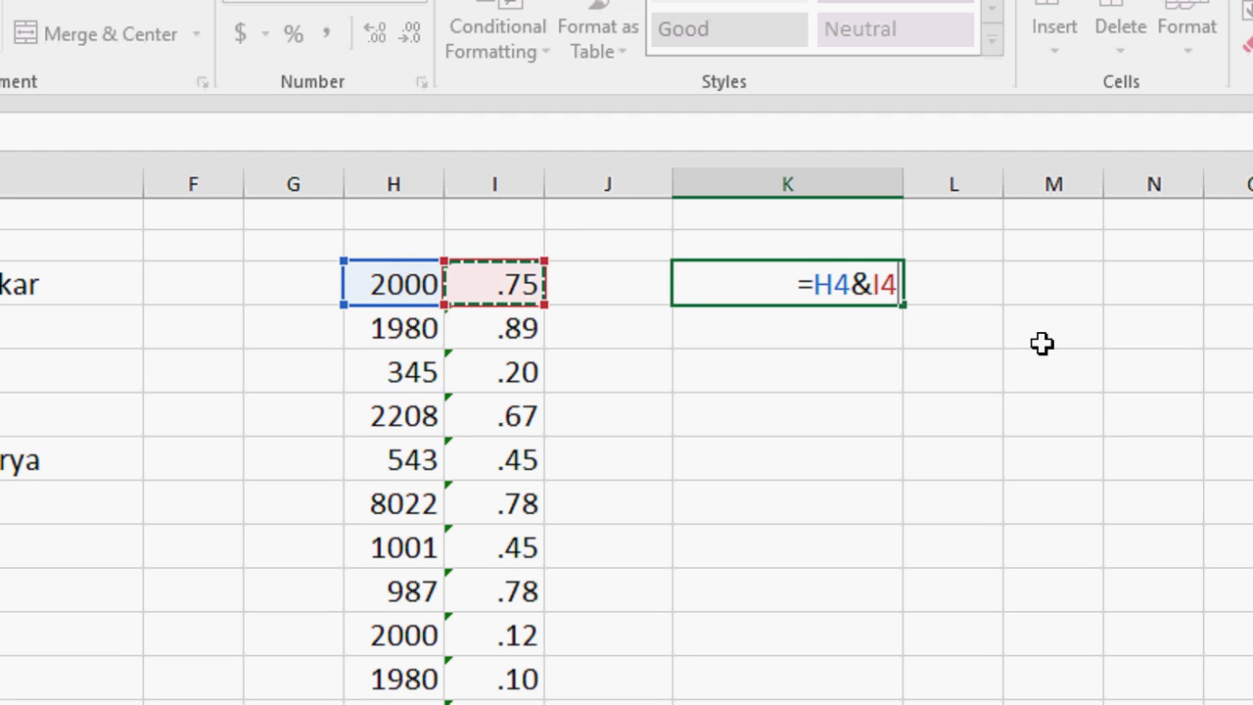
pyautogui.press('Return')
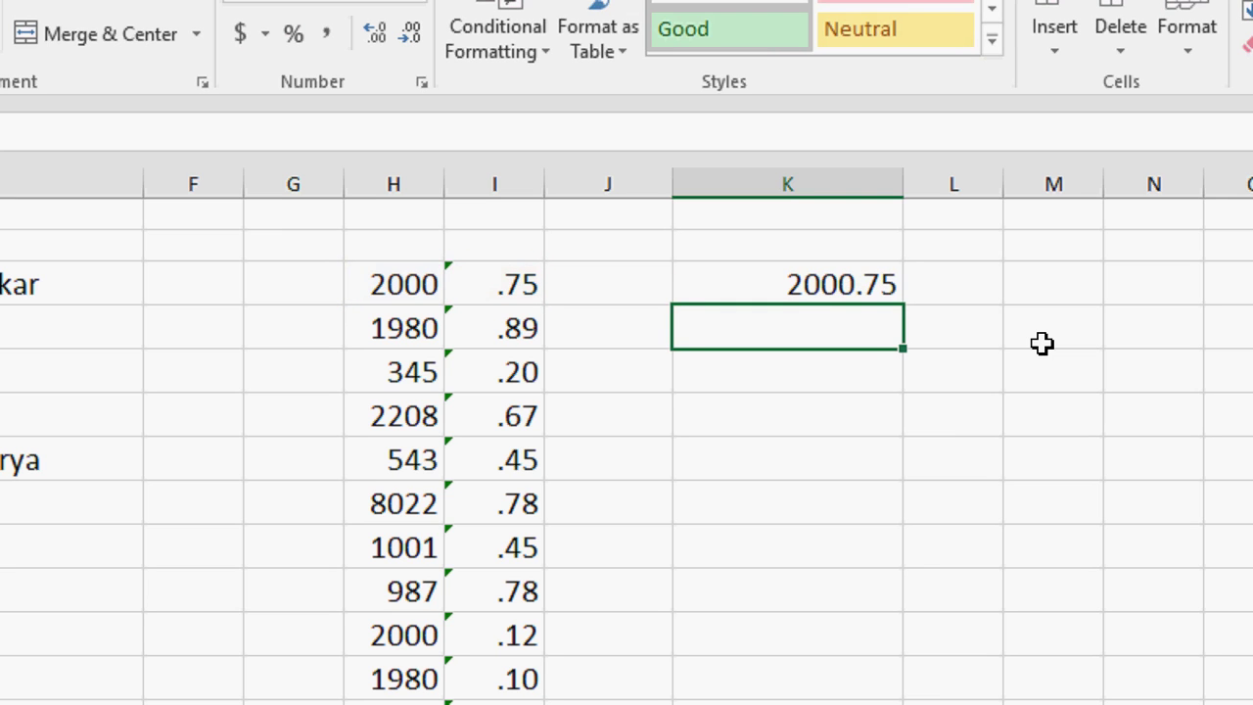
pyautogui.press('Up')
# Fill the K4 formula down to row 21 with Ctrl+D, ending at 1980.78.
pyautogui.hotkey('shift', 'Down')
pyautogui.hotkey('shift', 'Down')
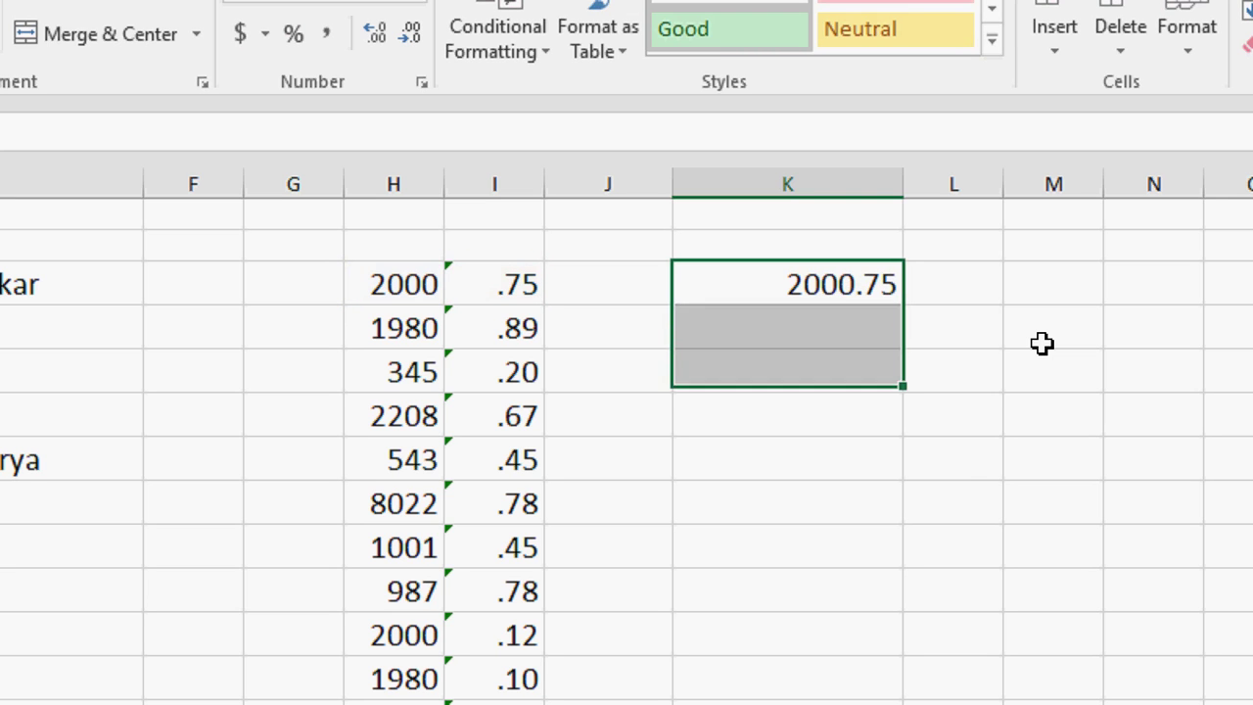
pyautogui.hotkey('shift', 'Down')
pyautogui.hotkey('shift', 'Down')
pyautogui.hotkey('shift', 'Down')
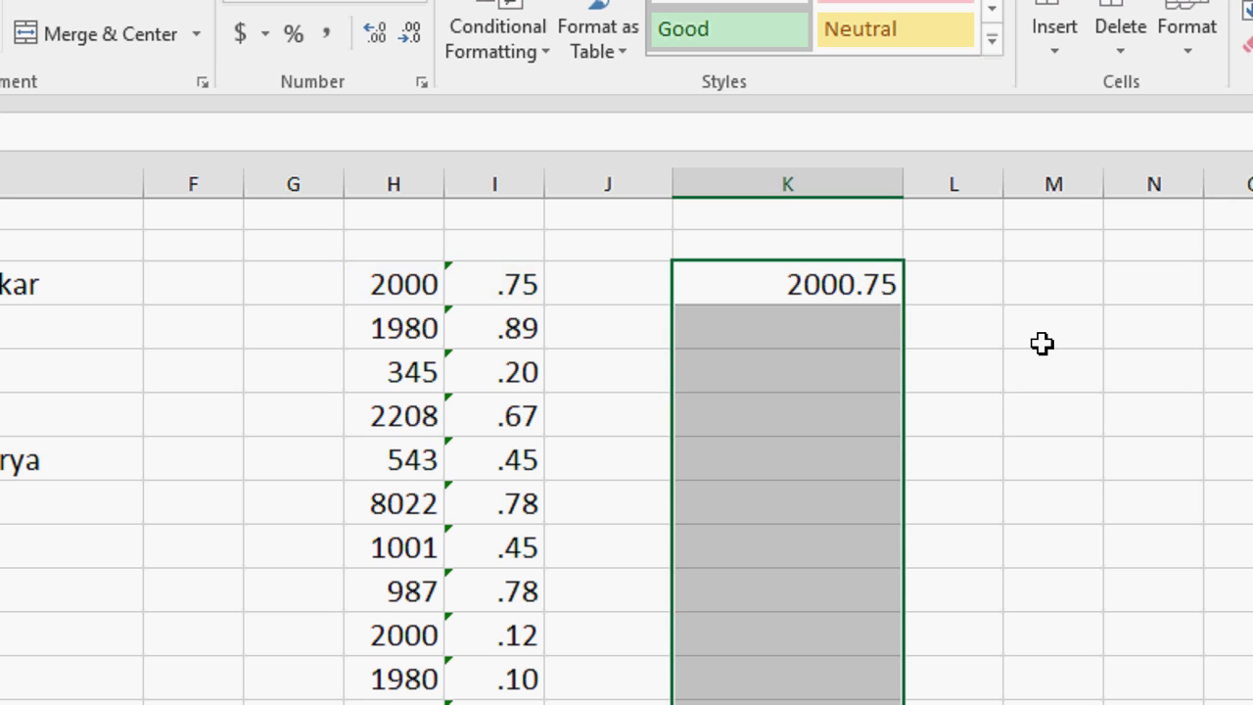
pyautogui.hotkey('ctrl', 'd')
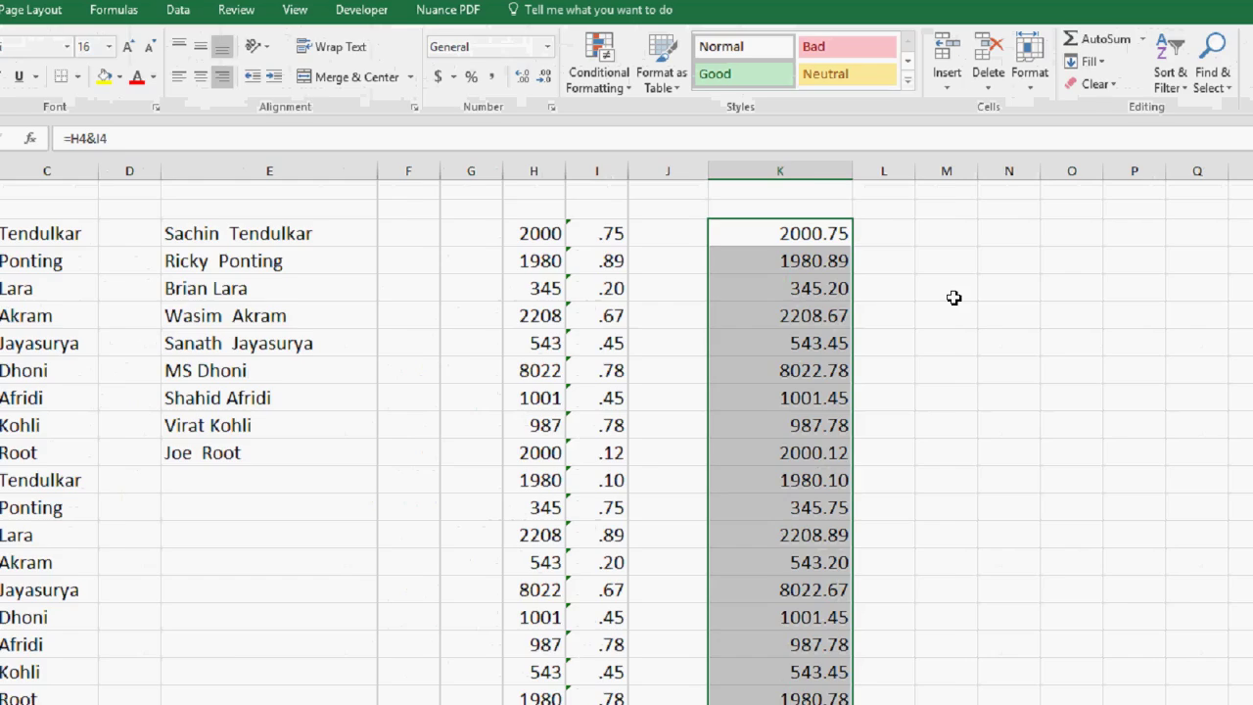
pyautogui.click(897, 277)
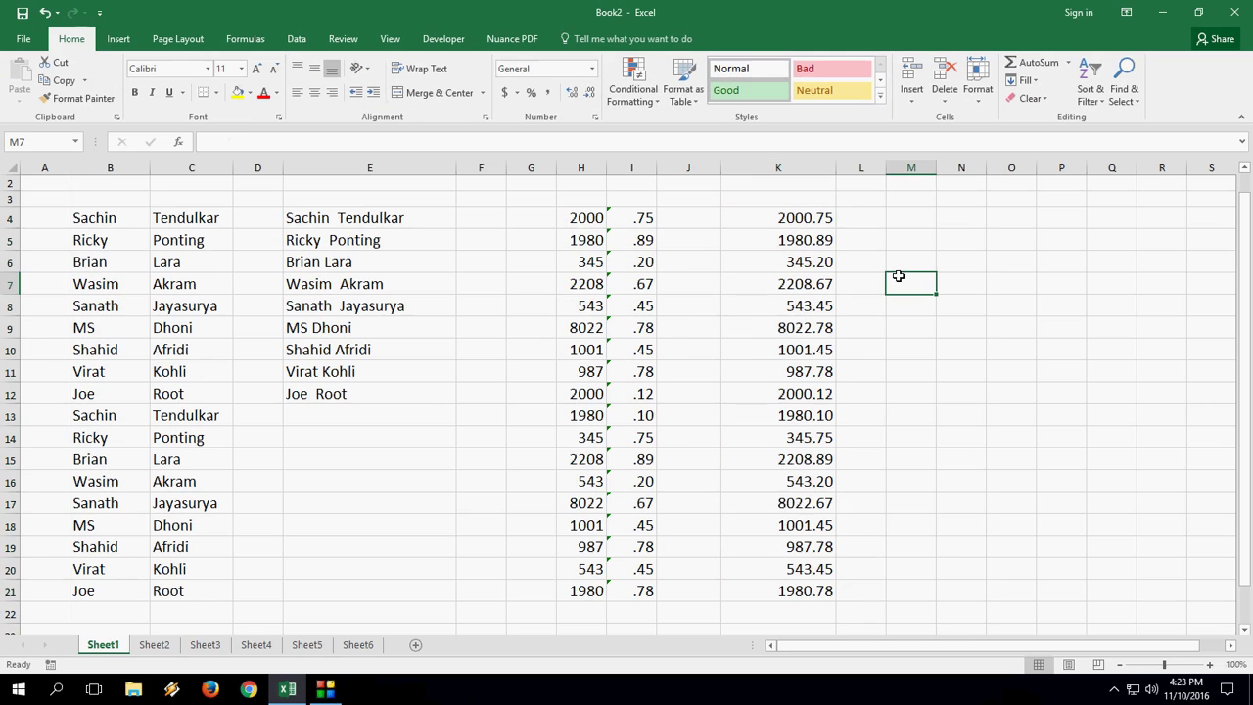
pyautogui.click(592, 220)
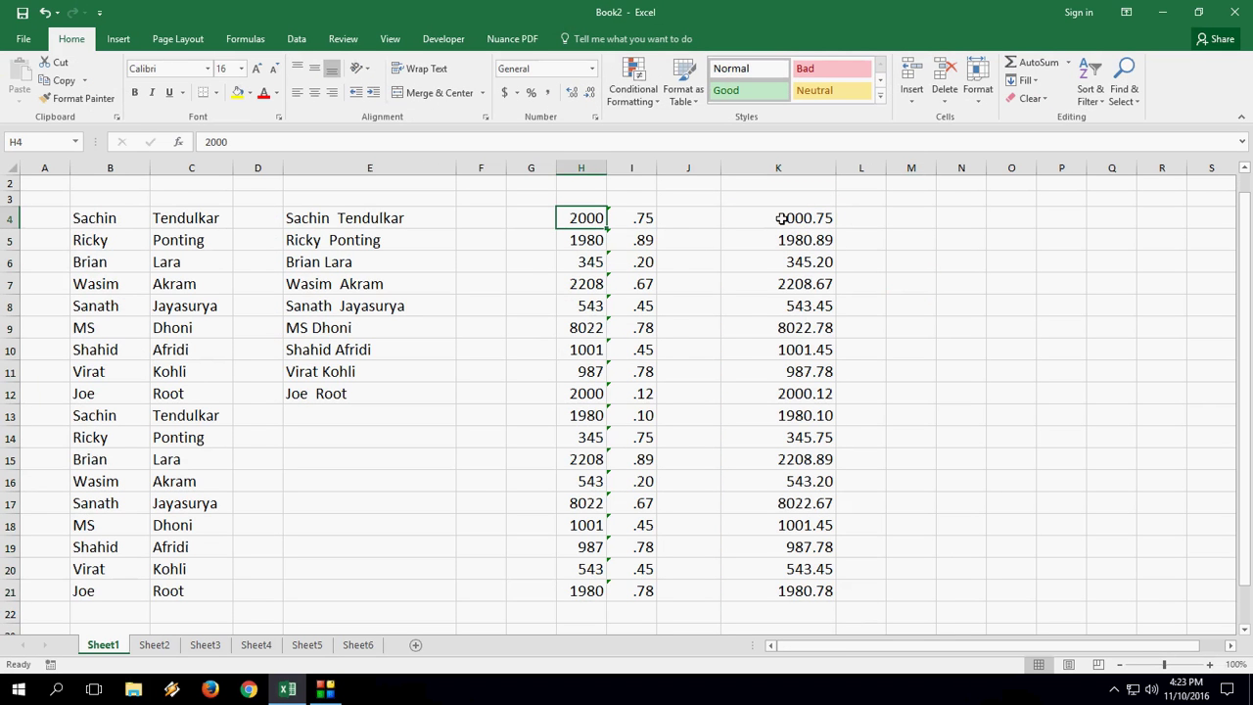